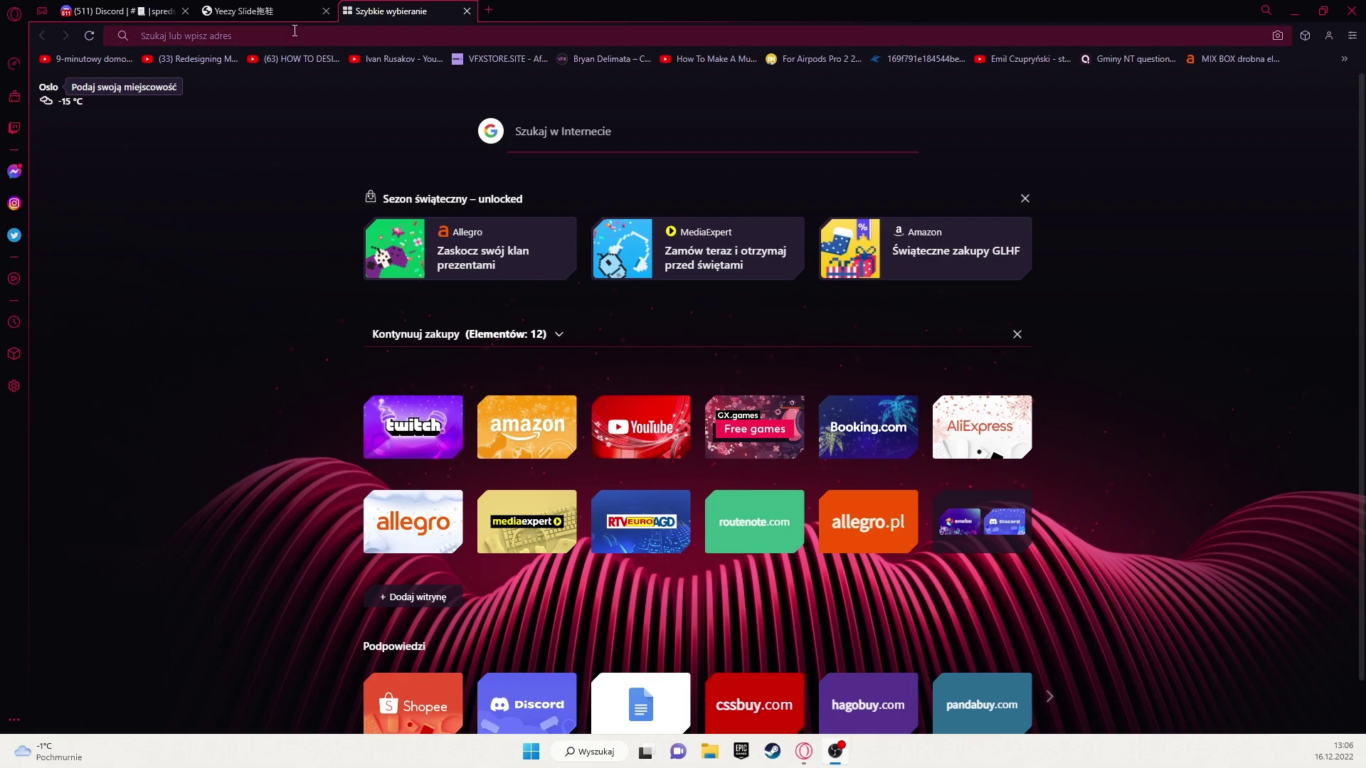
Step: View the announcements and spredsheat channels of the Discord server
{"action": "left_click", "coordinate": [119, 11]}
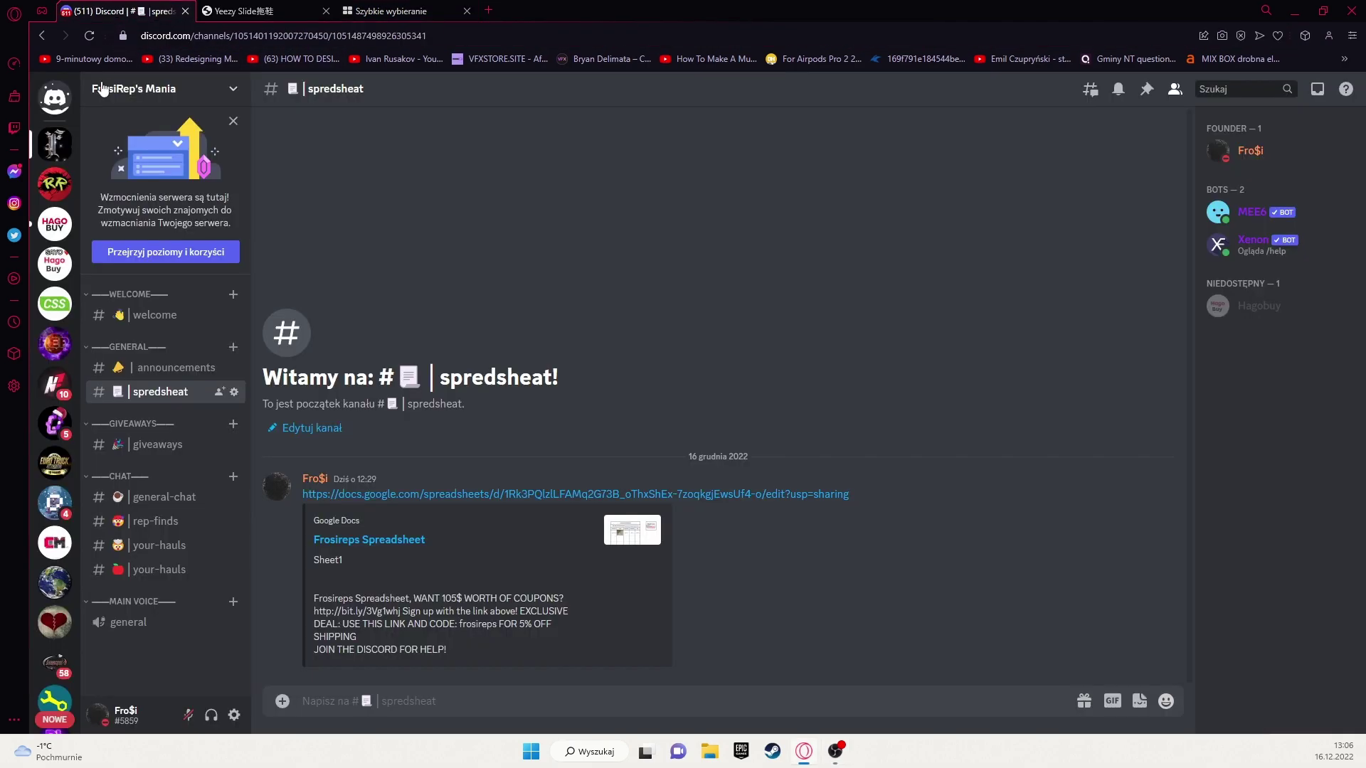
{"action": "left_click", "coordinate": [152, 367]}
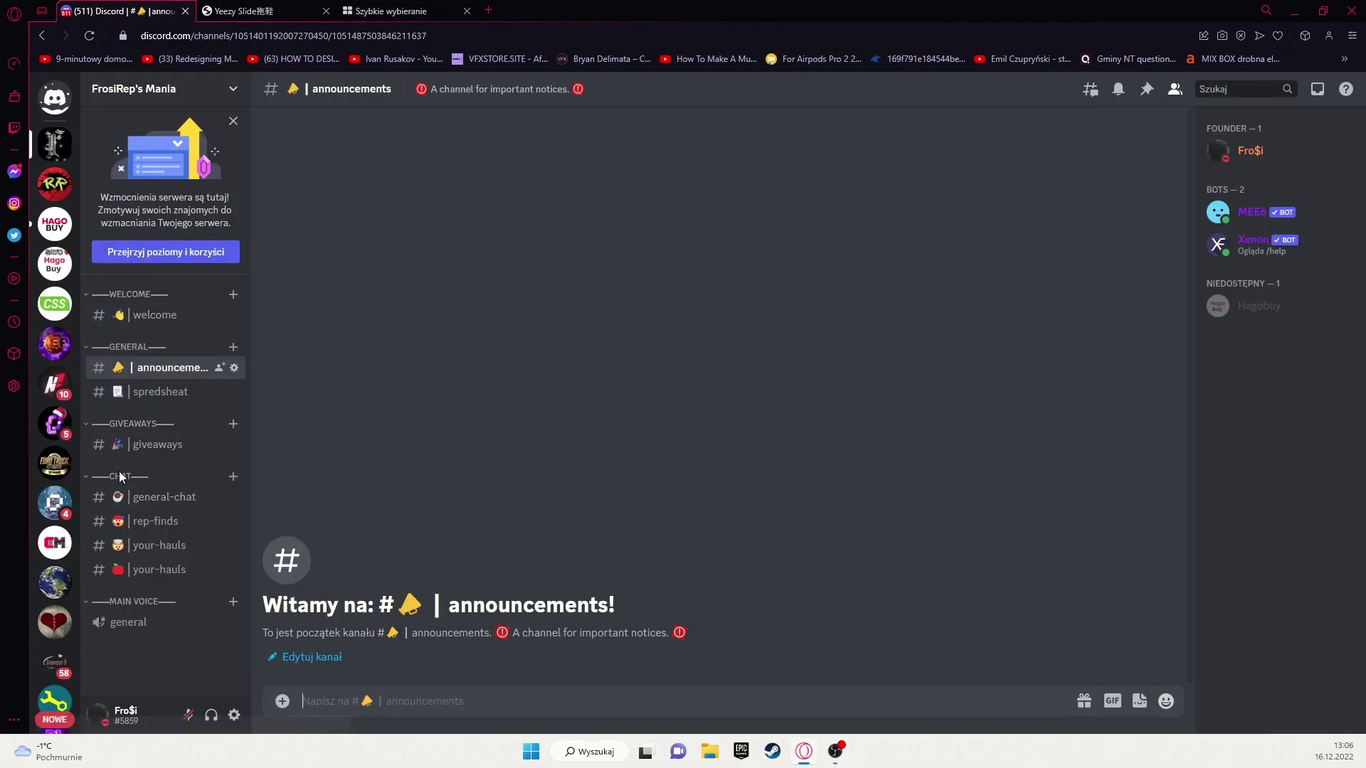
{"action": "left_click", "coordinate": [139, 392]}
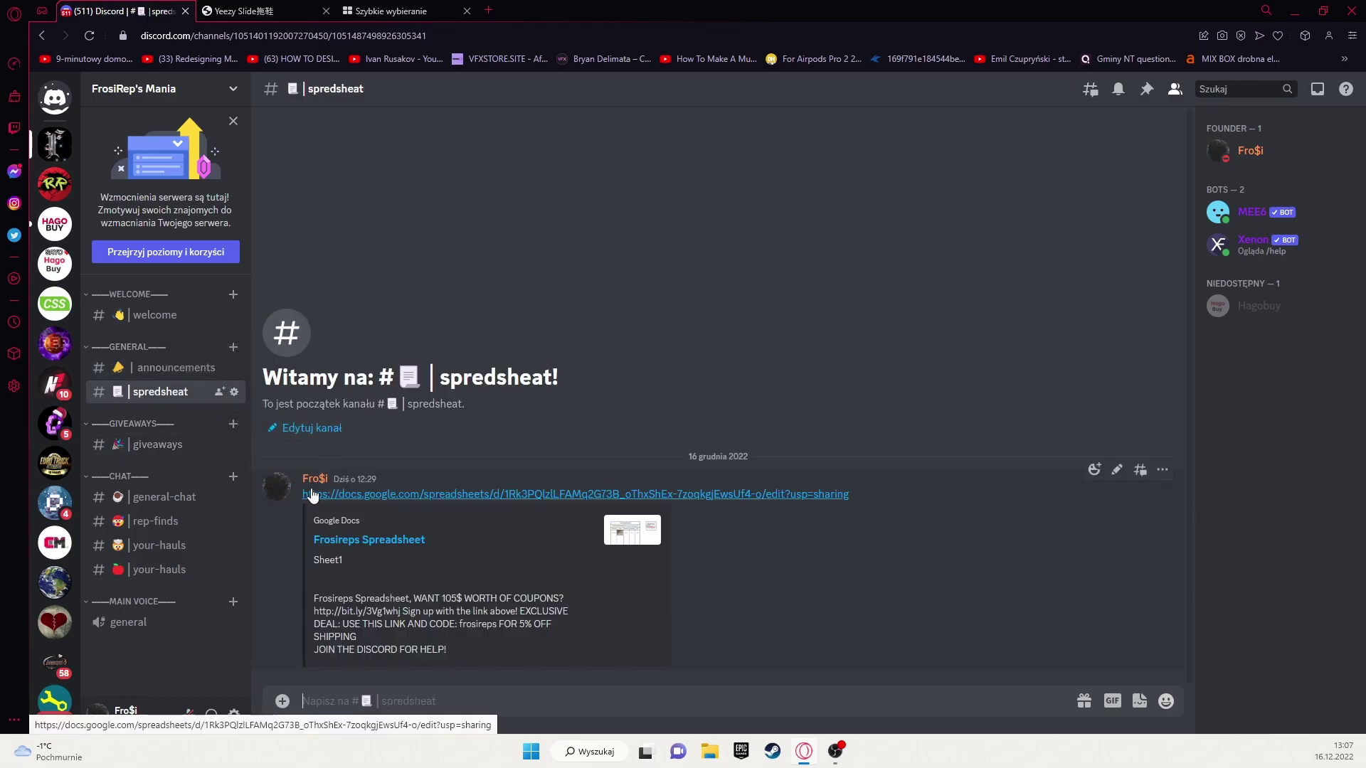
{"action": "left_click", "coordinate": [158, 367]}
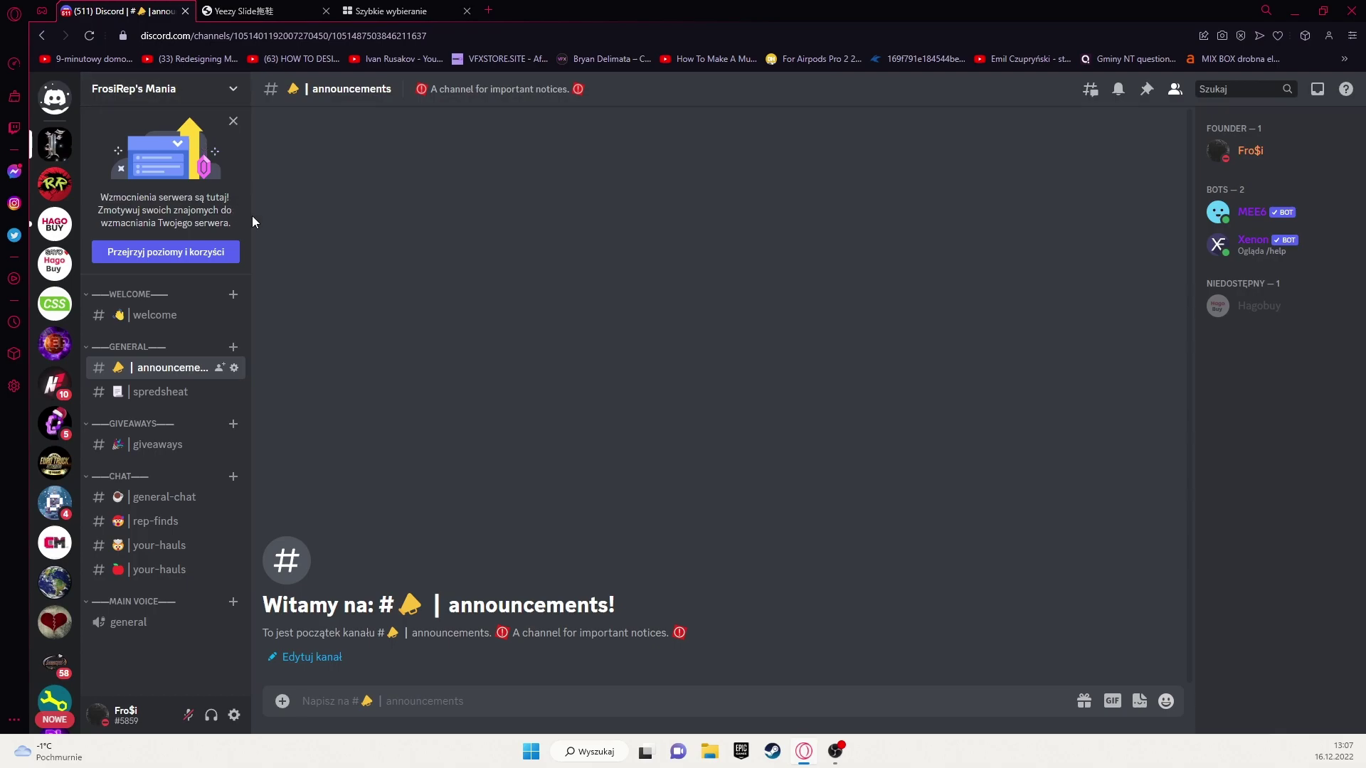
Step: Switch to the HagoBuy page for the Yeezy slide slippers and review the price, freight and product options
{"action": "left_click", "coordinate": [256, 11]}
{"action": "scroll", "coordinate": [456, 322], "scroll_direction": "down", "scroll_amount": 1}
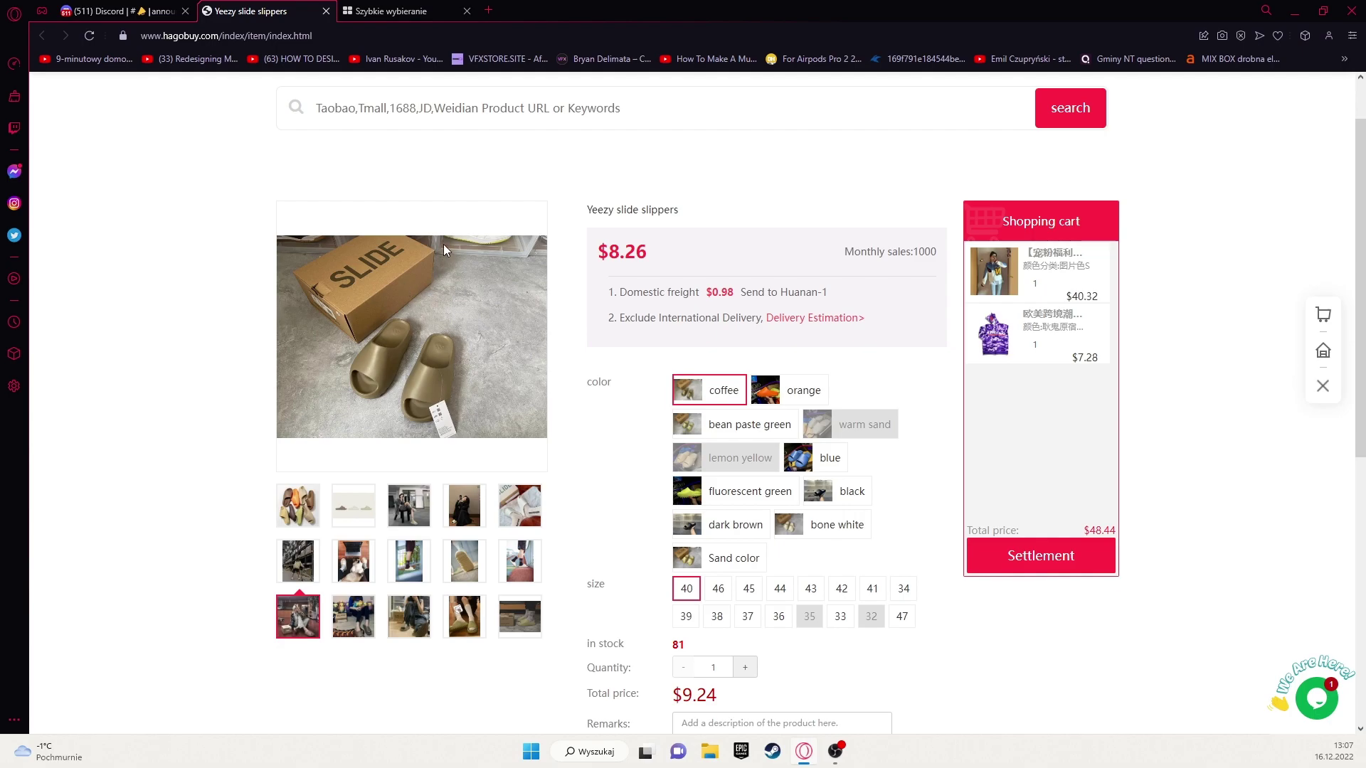
{"action": "left_click_drag", "start_coordinate": [597, 253], "coordinate": [736, 225]}
{"action": "scroll", "coordinate": [677, 261], "scroll_direction": "down", "scroll_amount": 1}
{"action": "left_click", "coordinate": [754, 223]}
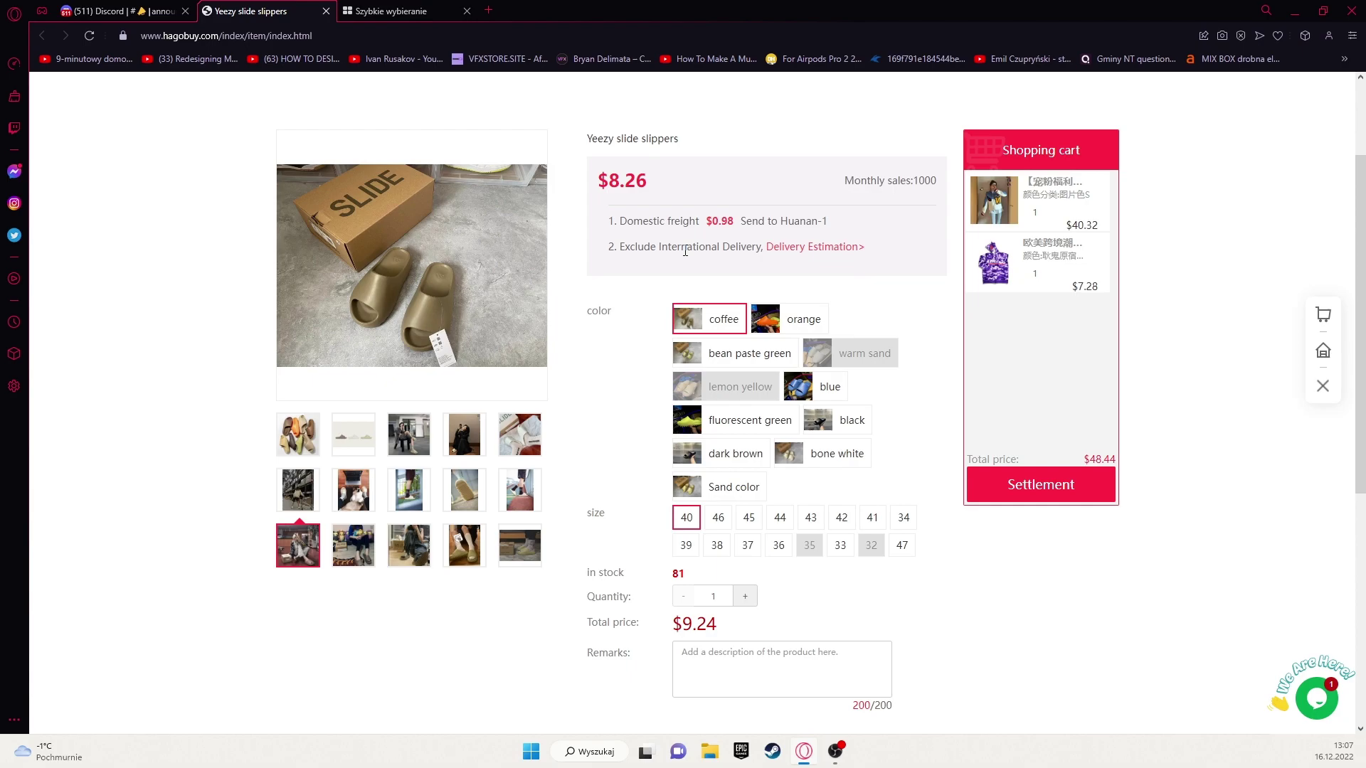
{"action": "scroll", "coordinate": [685, 251], "scroll_direction": "up", "scroll_amount": 2}
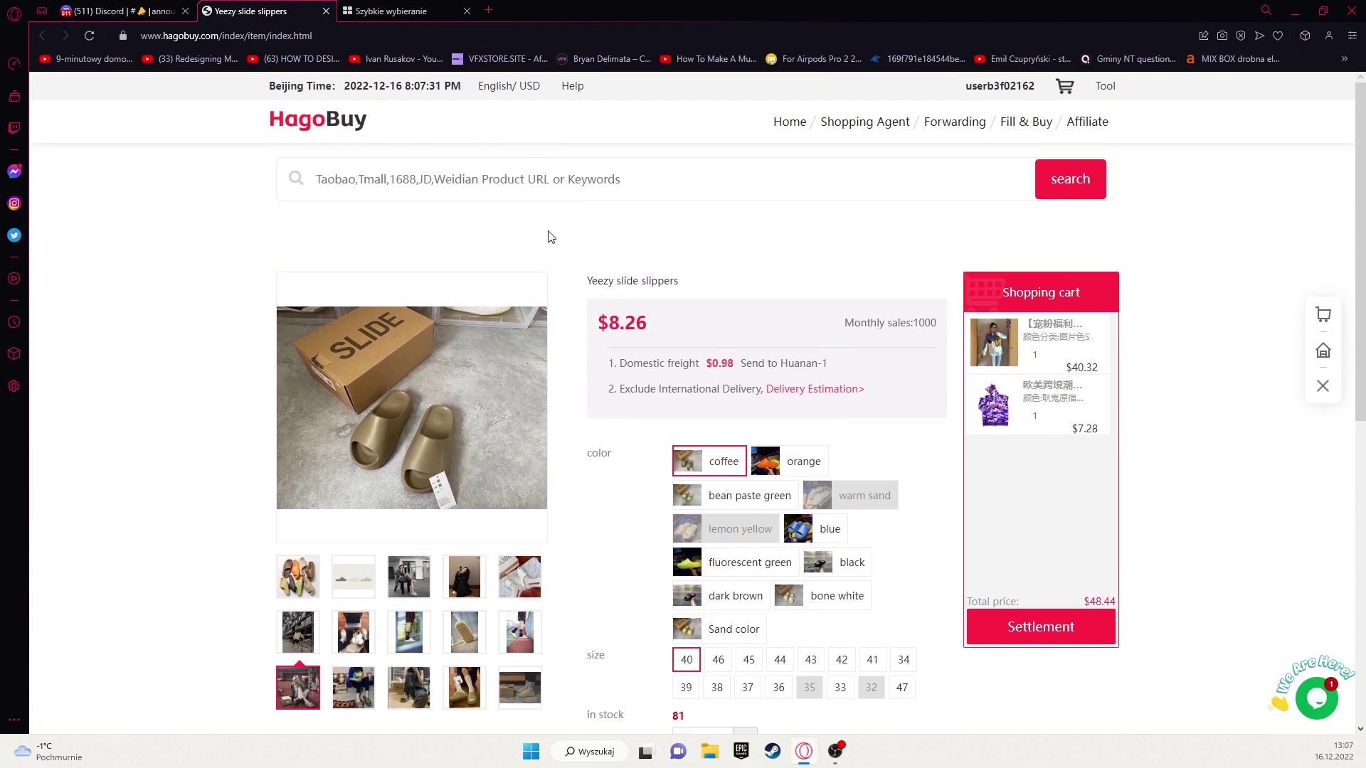
{"action": "scroll", "coordinate": [551, 235], "scroll_direction": "down", "scroll_amount": 1}
{"action": "scroll", "coordinate": [569, 242], "scroll_direction": "down", "scroll_amount": 1}
{"action": "scroll", "coordinate": [586, 246], "scroll_direction": "up", "scroll_amount": 1}
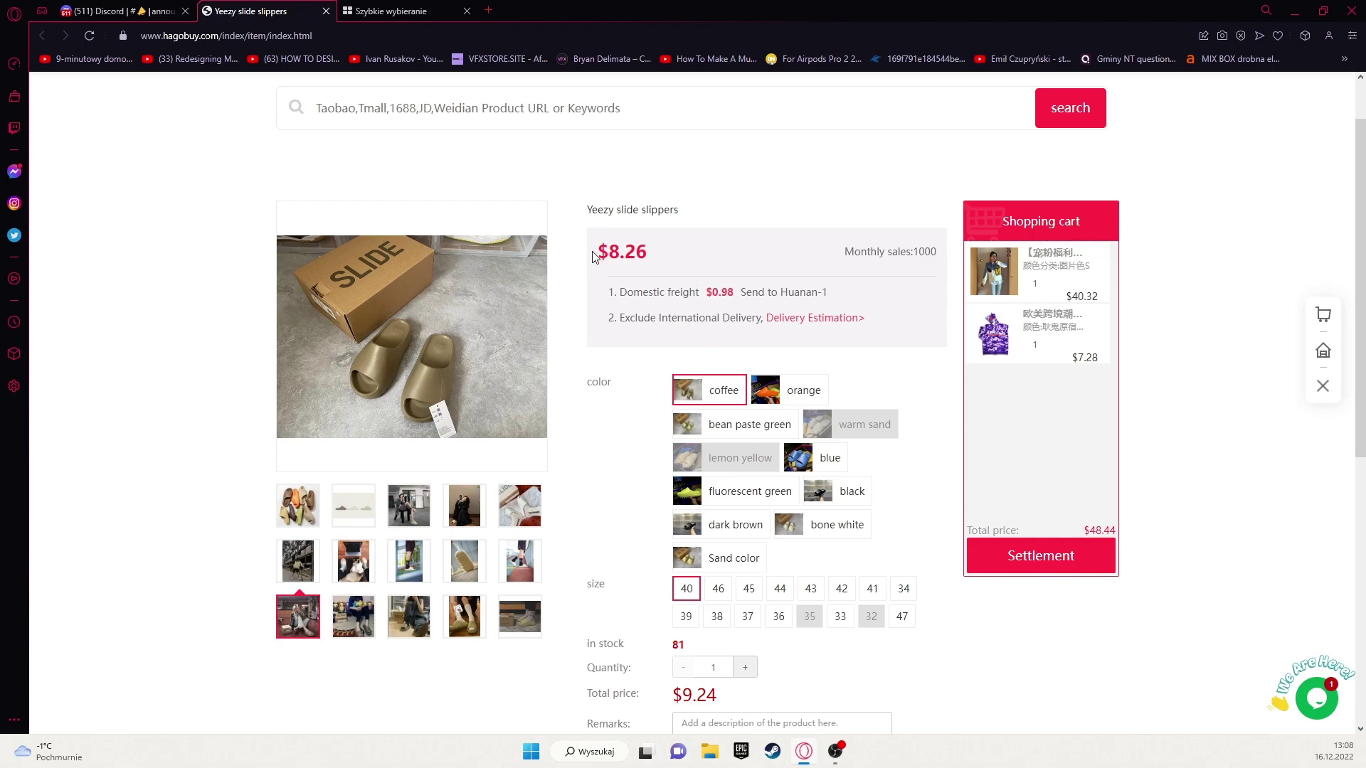
Step: Choose the black color in size 44 for the Yeezy slides and start an immediate purchase
{"action": "scroll", "coordinate": [675, 302], "scroll_direction": "down", "scroll_amount": 2}
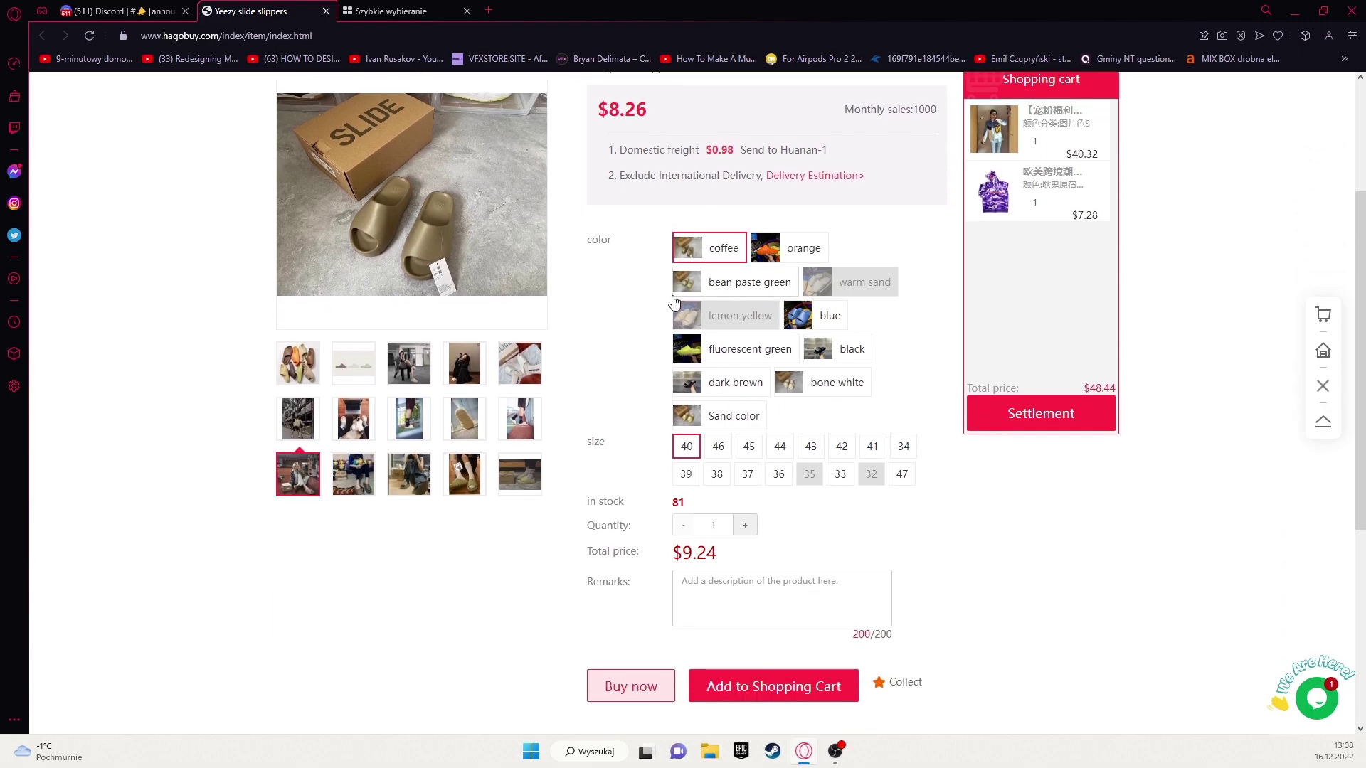
{"action": "left_click", "coordinate": [732, 288]}
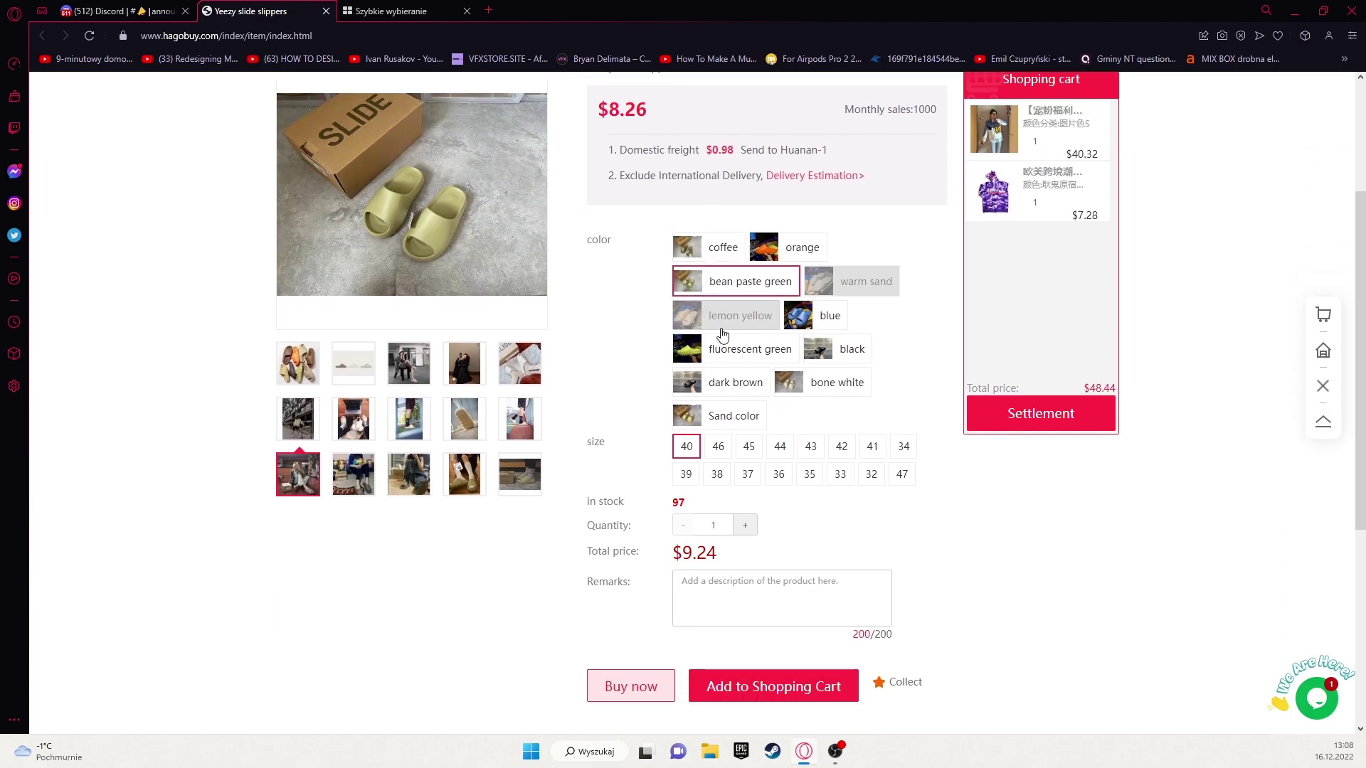
{"action": "left_click", "coordinate": [749, 349]}
{"action": "left_click", "coordinate": [848, 349]}
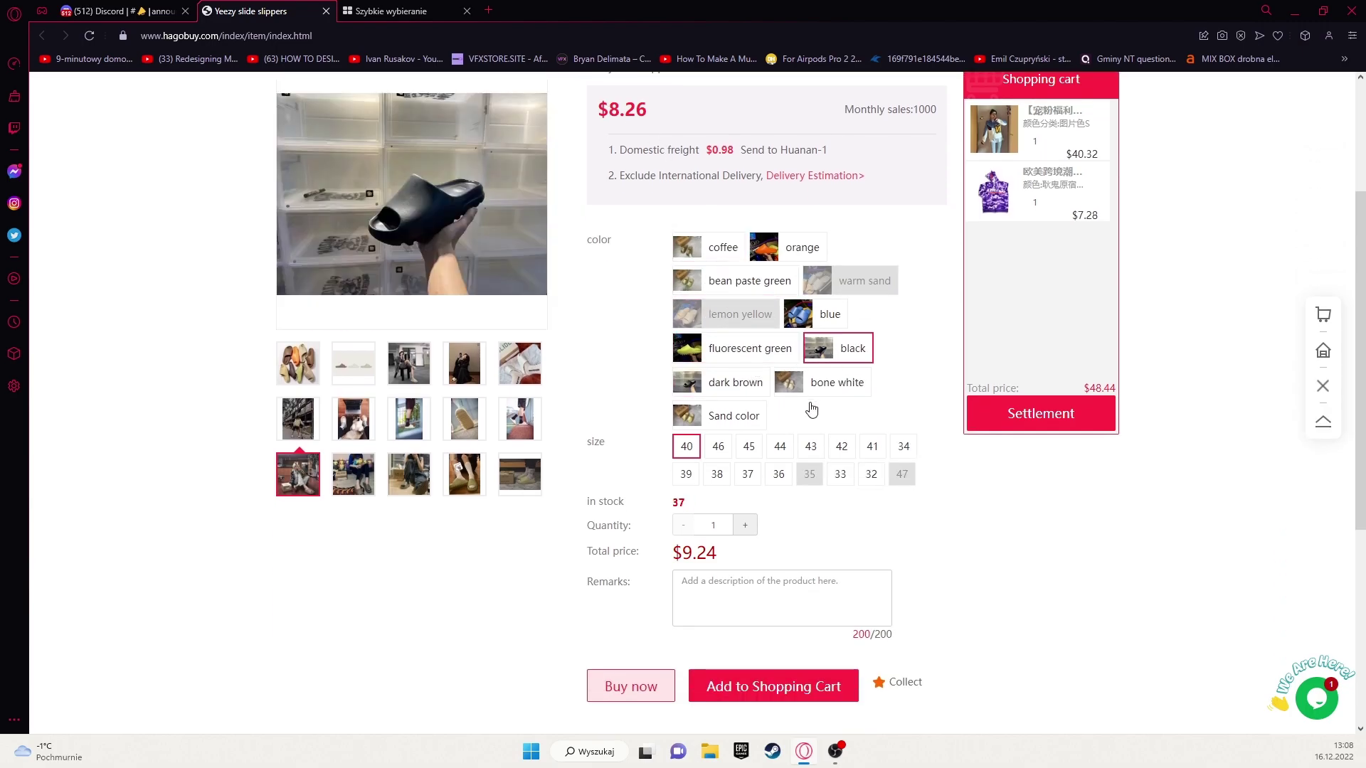
{"action": "left_click", "coordinate": [780, 446]}
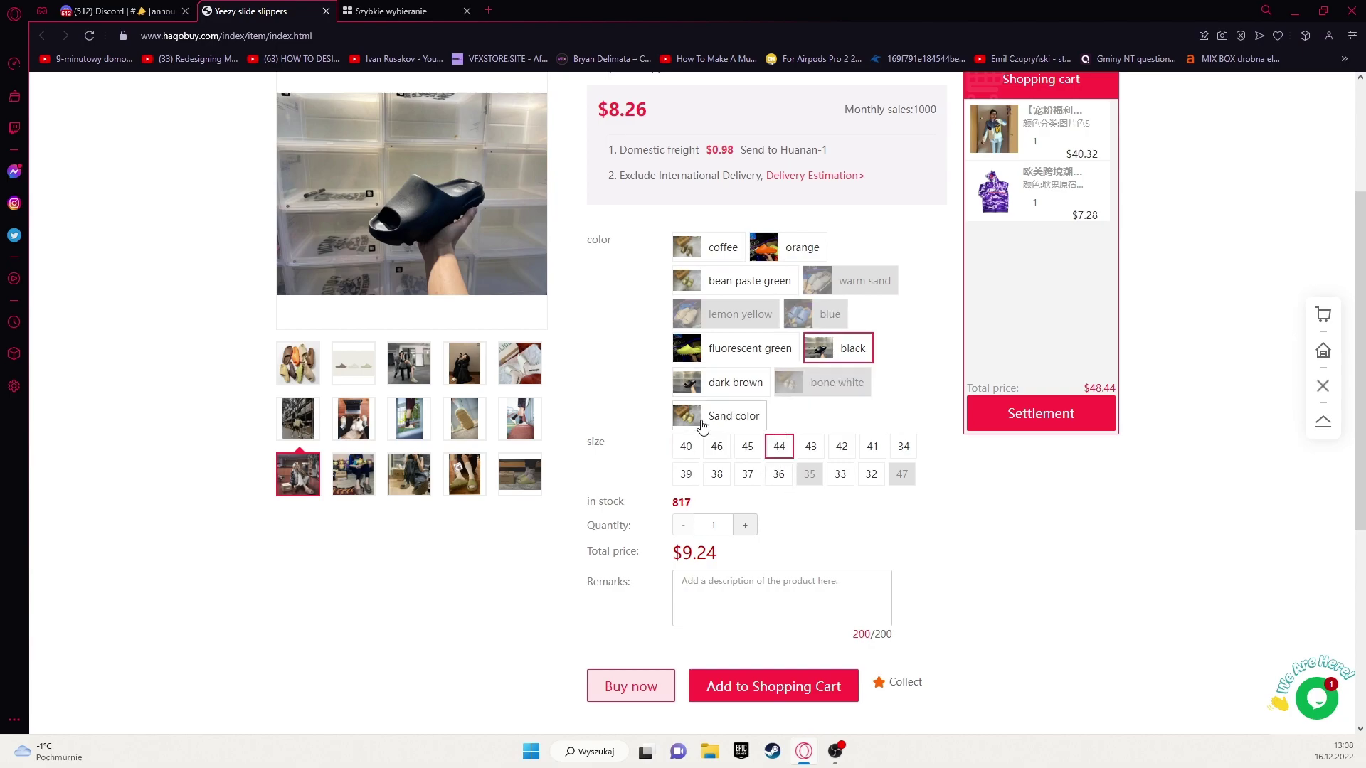
{"action": "scroll", "coordinate": [702, 426], "scroll_direction": "down", "scroll_amount": 1}
{"action": "left_click", "coordinate": [653, 607]}
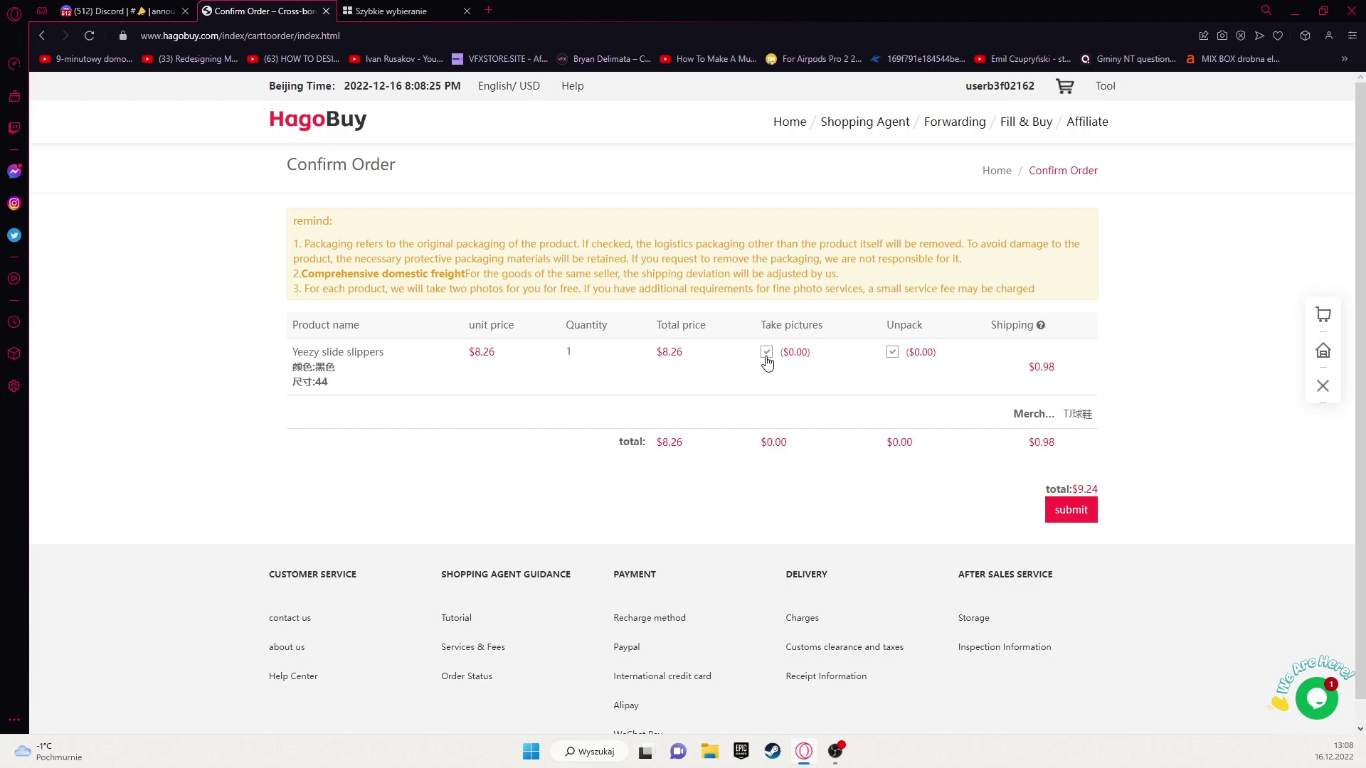
Step: Check the picture-taking option on the order confirmation and submit the order
{"action": "left_click_drag", "start_coordinate": [777, 359], "coordinate": [817, 359]}
{"action": "left_click", "coordinate": [814, 387]}
{"action": "left_click", "coordinate": [1071, 511]}
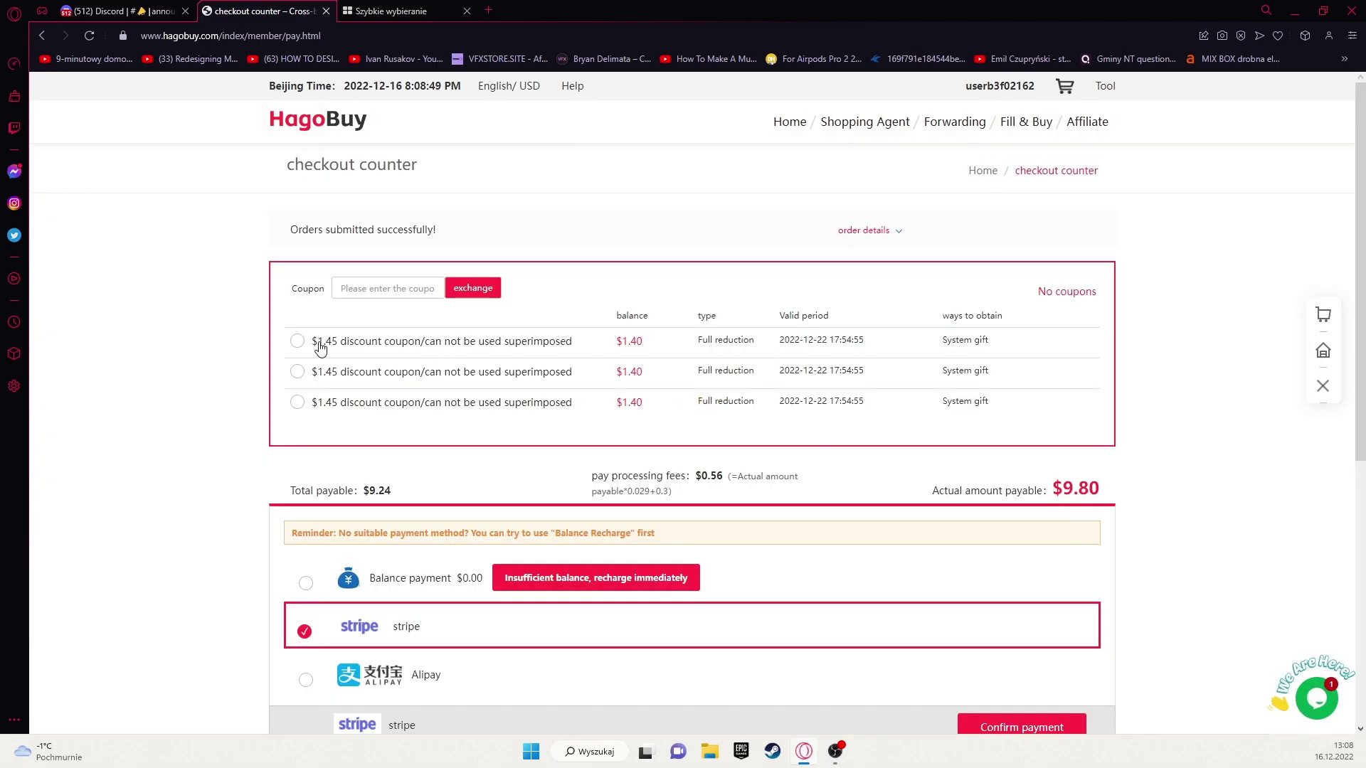
Step: Apply the first $1.45 discount coupon and choose Stripe as the payment method after comparing the alternatives
{"action": "left_click", "coordinate": [319, 347]}
{"action": "scroll", "coordinate": [999, 479], "scroll_direction": "down", "scroll_amount": 2}
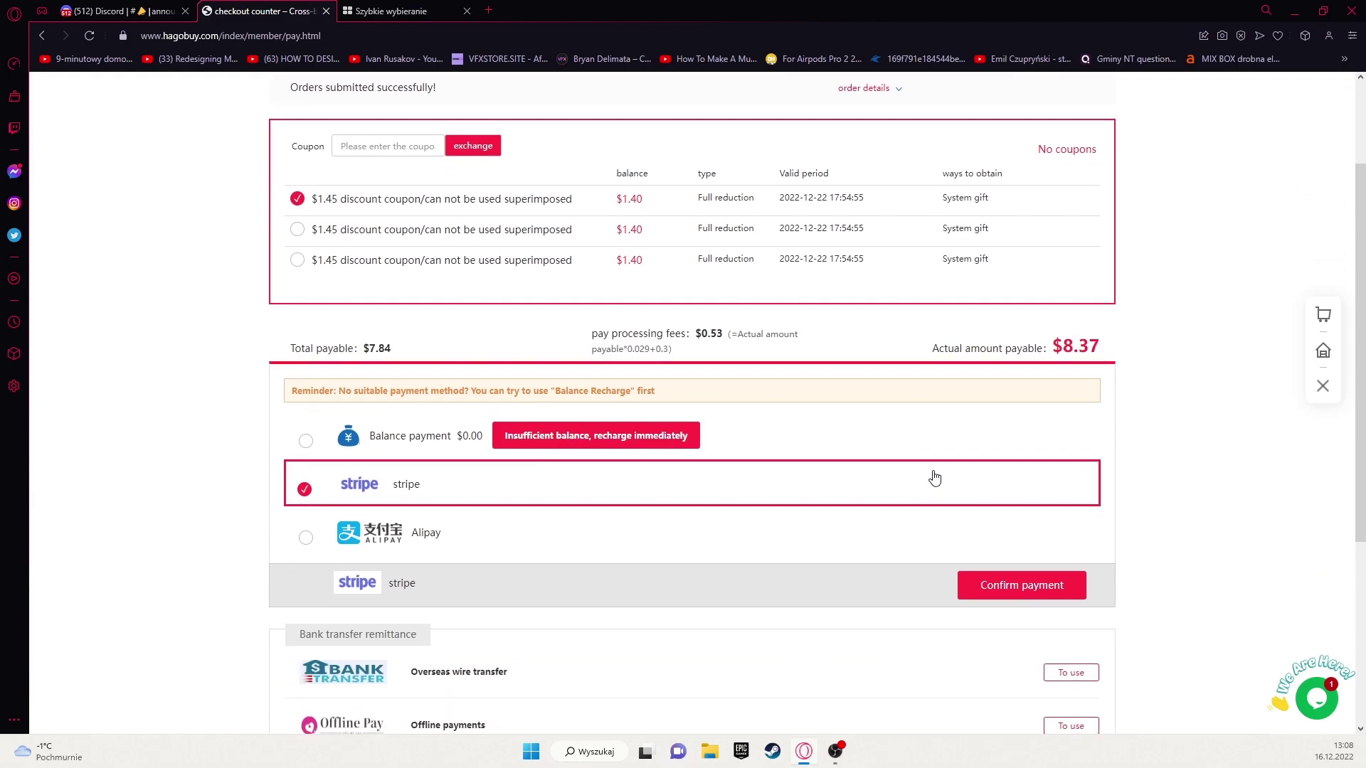
{"action": "left_click", "coordinate": [319, 530]}
{"action": "left_click", "coordinate": [317, 491]}
{"action": "left_click", "coordinate": [306, 535]}
{"action": "scroll", "coordinate": [356, 519], "scroll_direction": "down", "scroll_amount": 3}
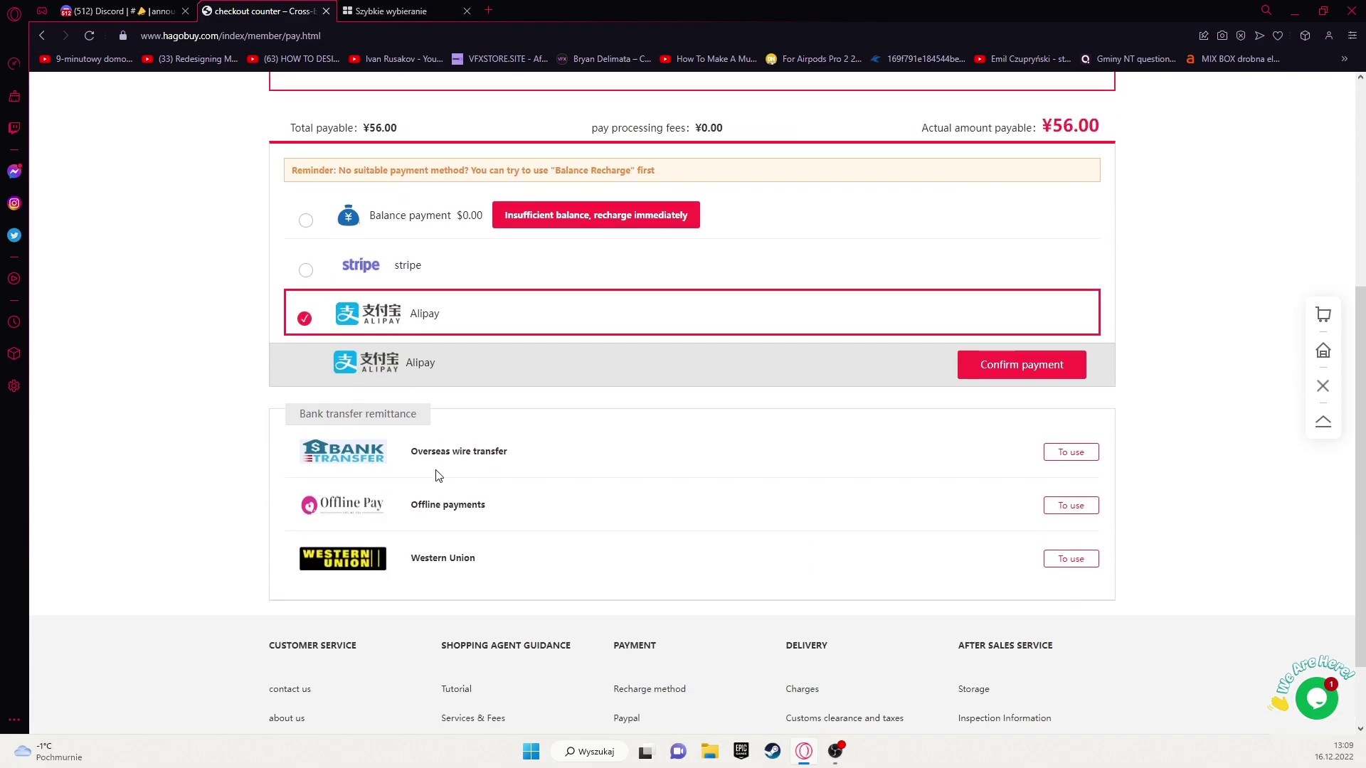
{"action": "scroll", "coordinate": [452, 467], "scroll_direction": "up", "scroll_amount": 2}
{"action": "scroll", "coordinate": [432, 470], "scroll_direction": "up", "scroll_amount": 1}
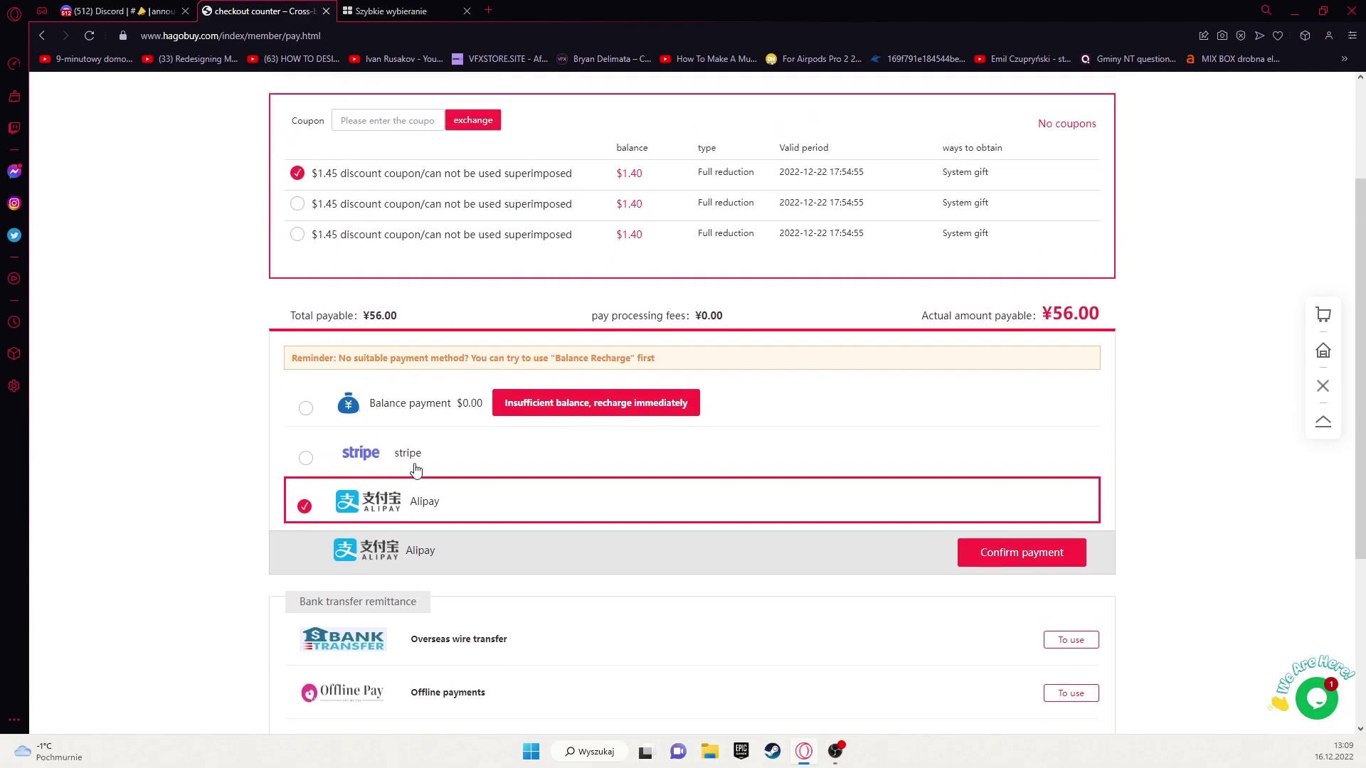
{"action": "left_click", "coordinate": [404, 484]}
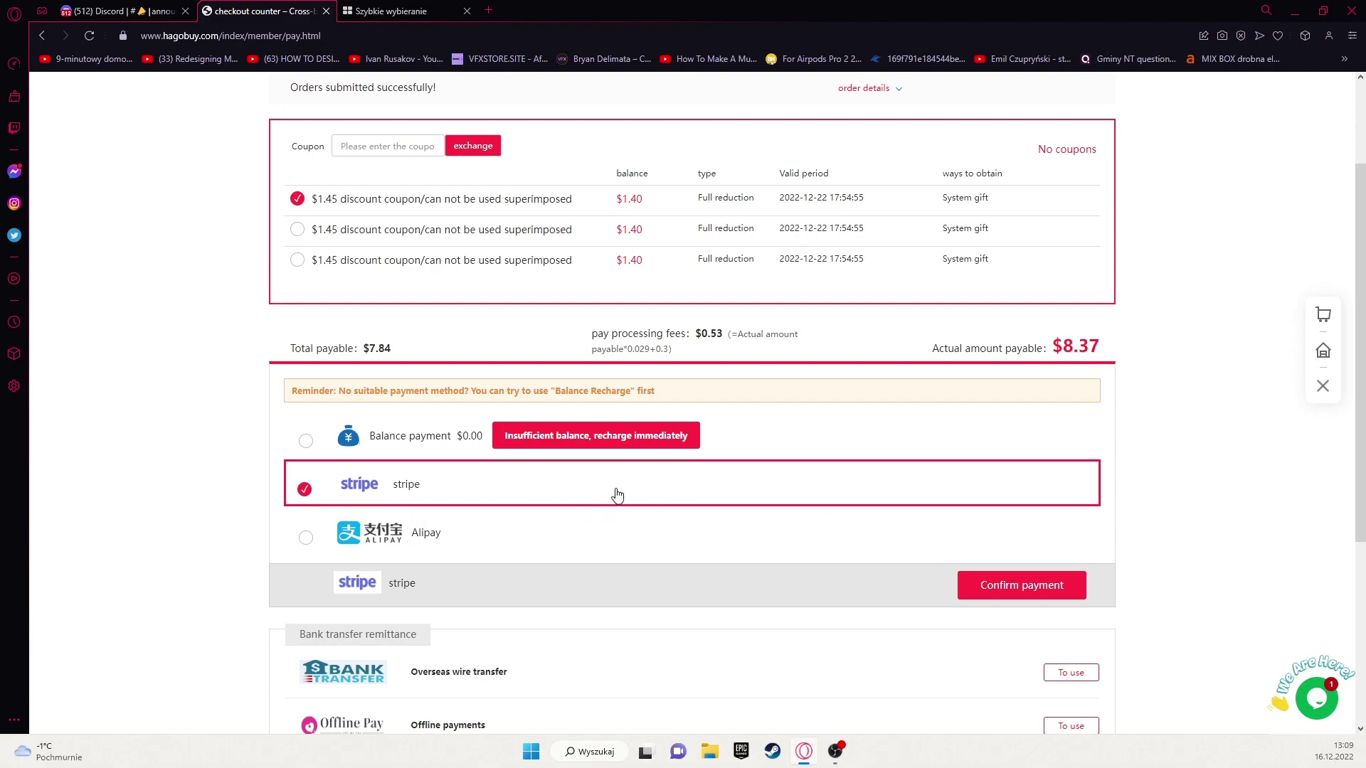
Step: Open the Stripe payment form for the order and cancel it without paying
{"action": "scroll", "coordinate": [747, 498], "scroll_direction": "down", "scroll_amount": 1}
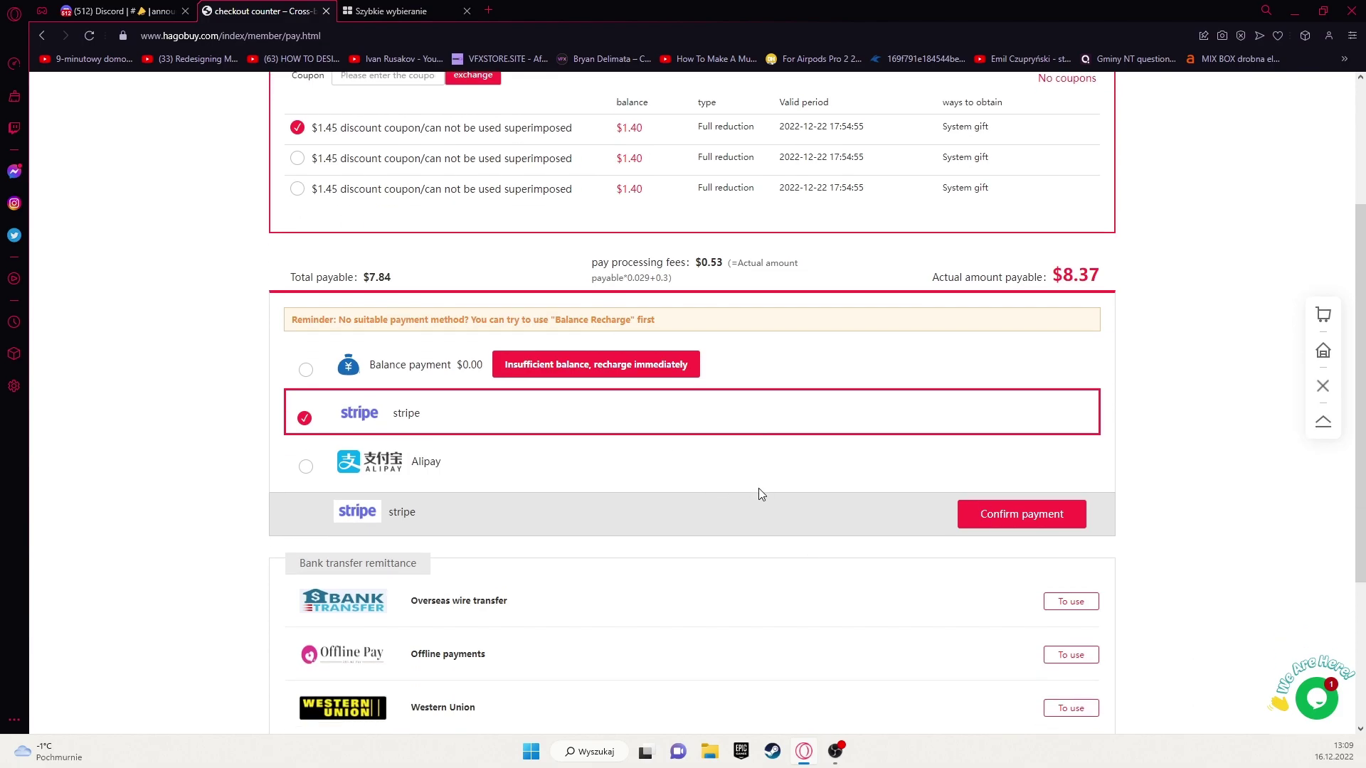
{"action": "left_click", "coordinate": [994, 517]}
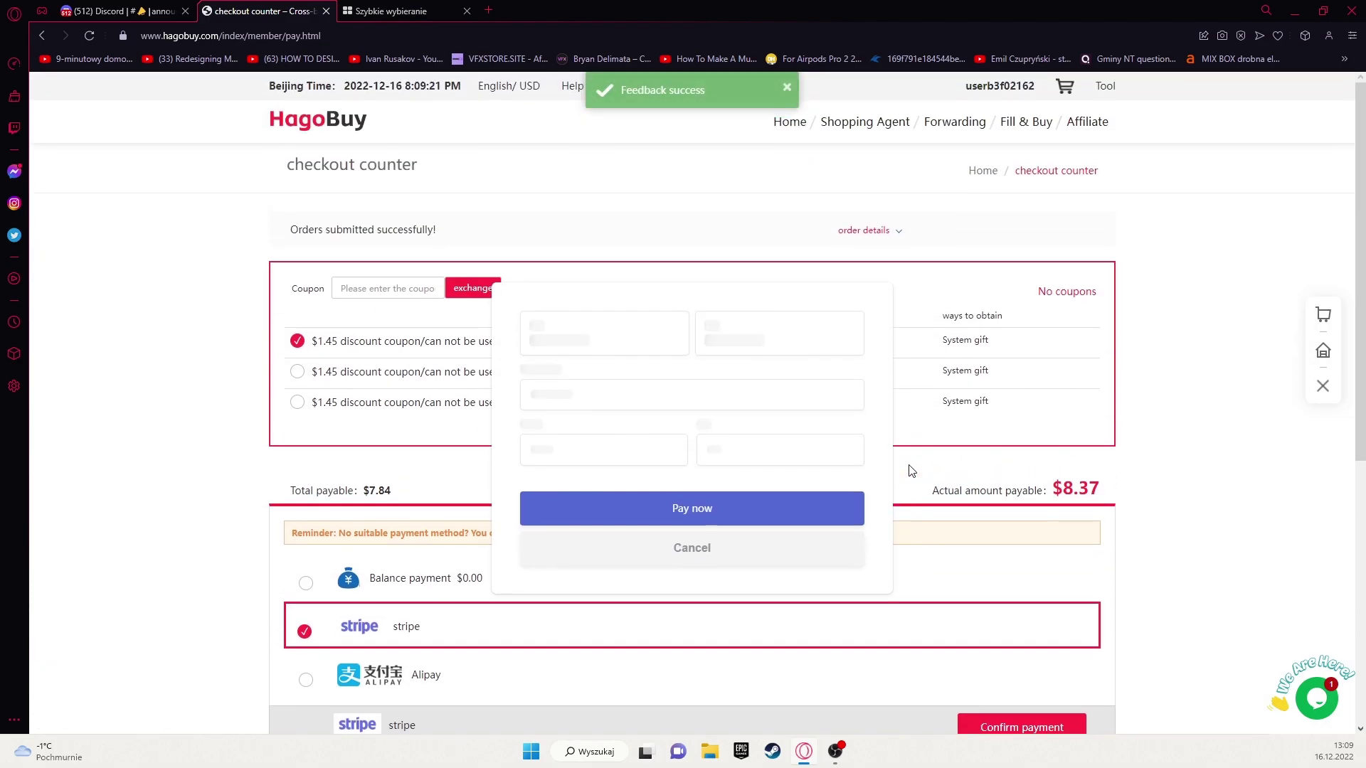
{"action": "left_click", "coordinate": [710, 542]}
Step: Open the account's order list and check the payment status of the newest slides order
{"action": "mouse_move", "coordinate": [998, 88]}
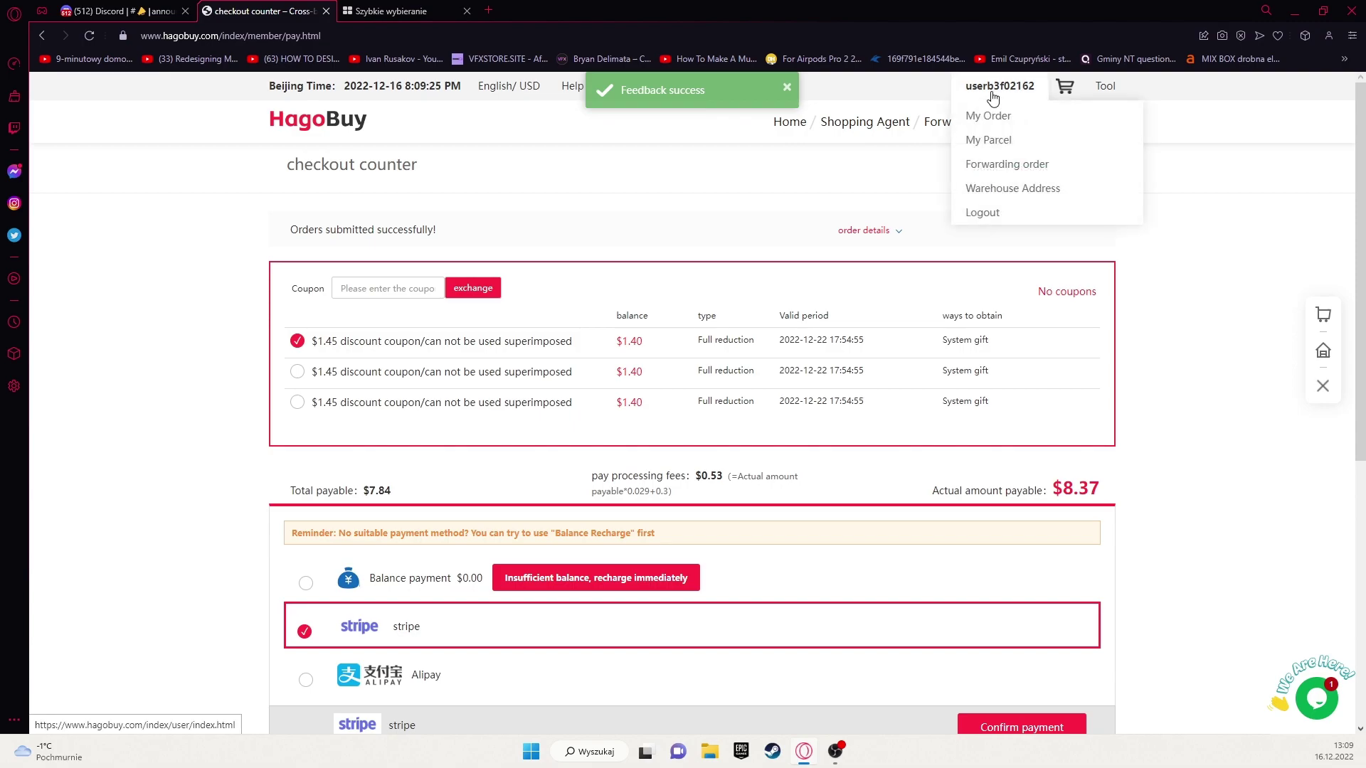
{"action": "left_click", "coordinate": [992, 119]}
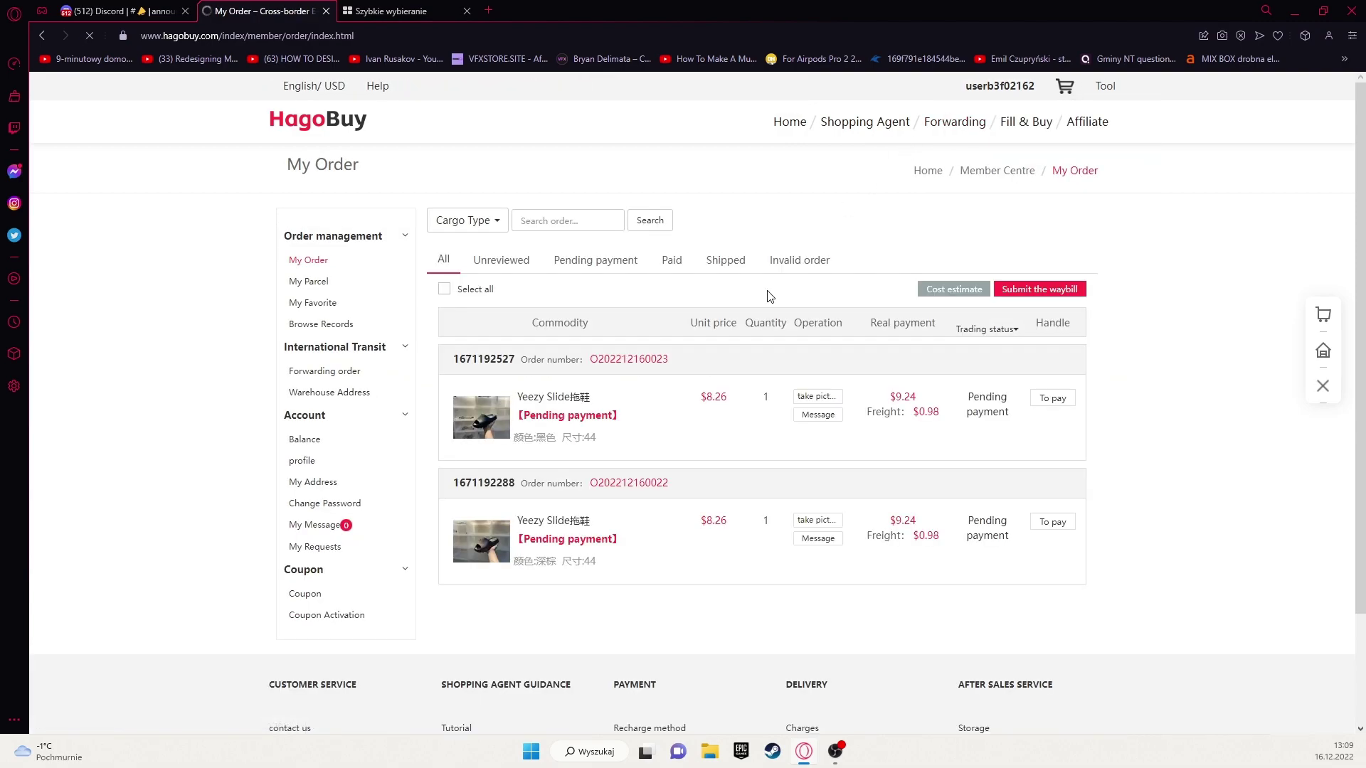
{"action": "left_click_drag", "start_coordinate": [616, 413], "coordinate": [517, 416]}
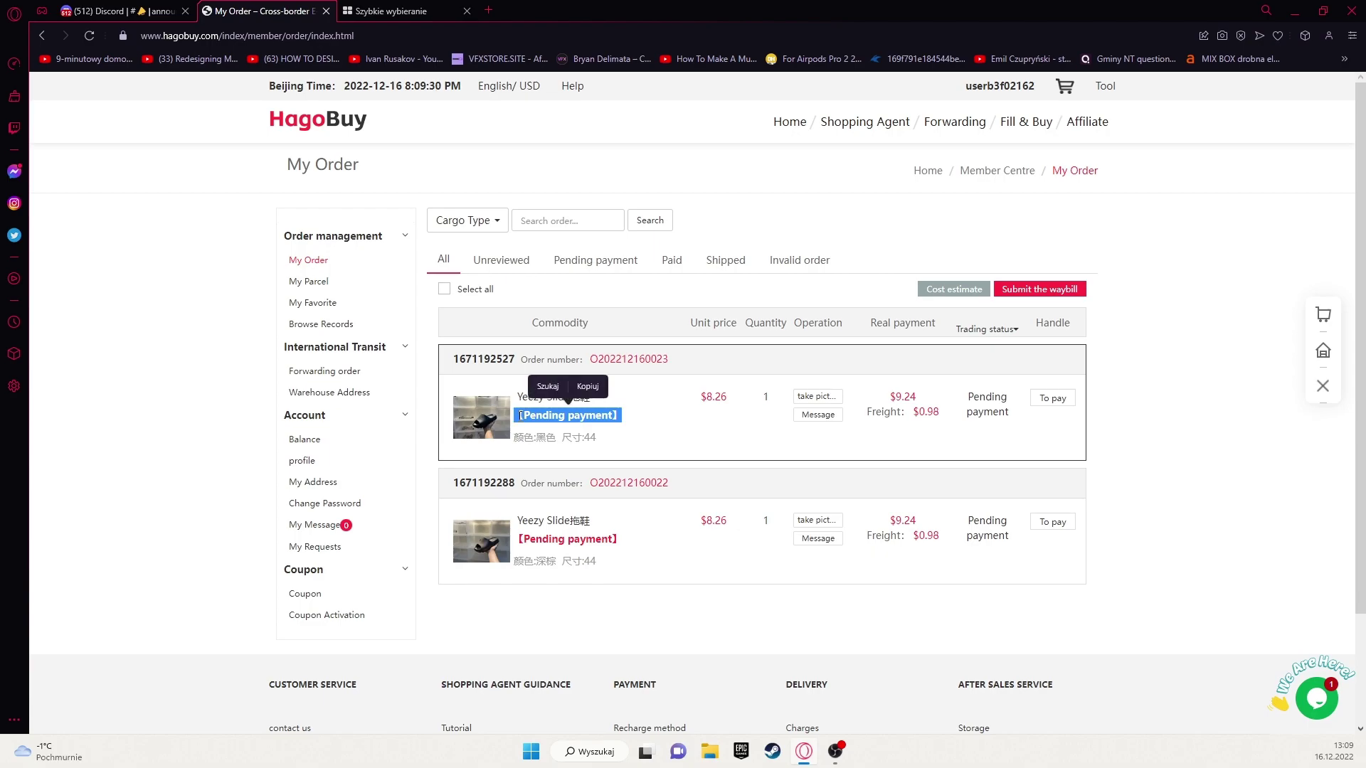
{"action": "left_click", "coordinate": [520, 416]}
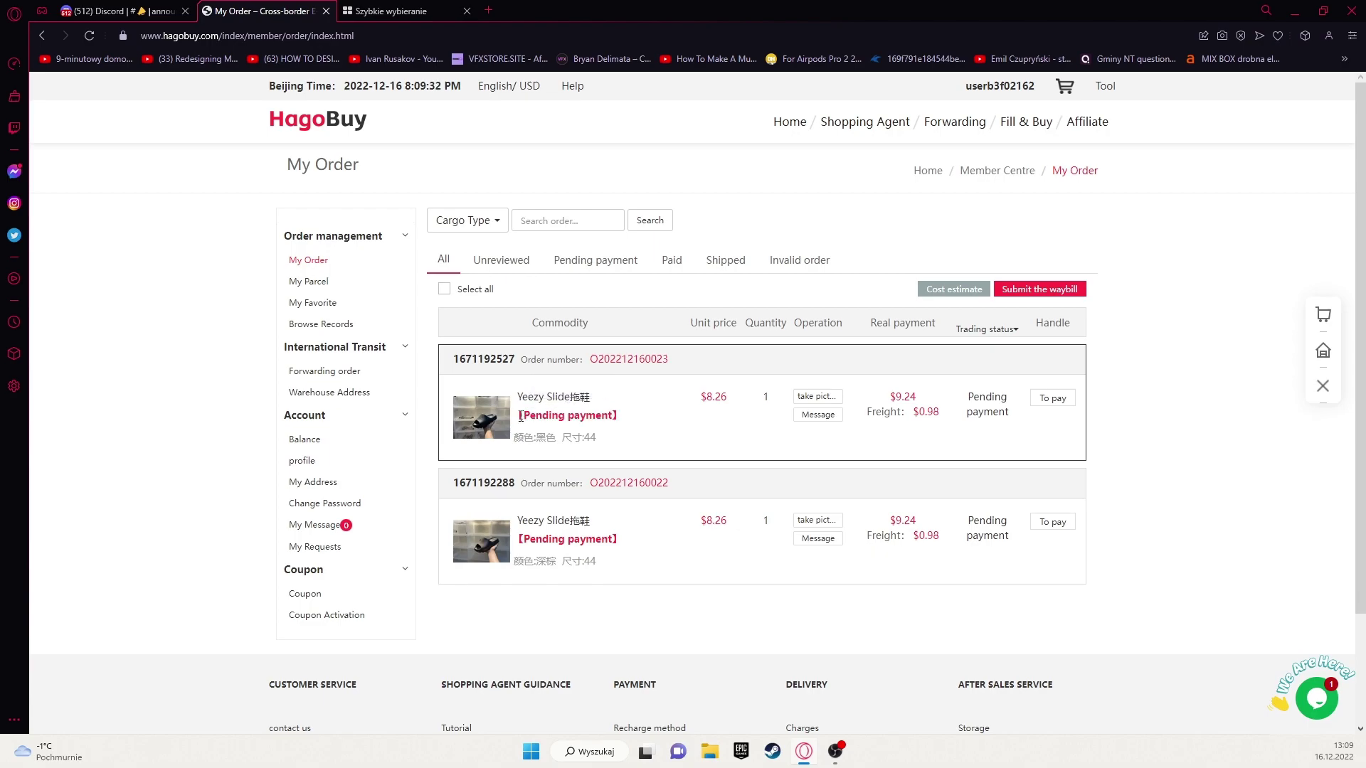
{"action": "mouse_move", "coordinate": [520, 417]}
{"action": "left_mouse_down"}
{"action": "mouse_move", "coordinate": [630, 418]}
{"action": "mouse_move", "coordinate": [527, 416]}
{"action": "left_mouse_up"}
{"action": "left_click", "coordinate": [530, 416]}
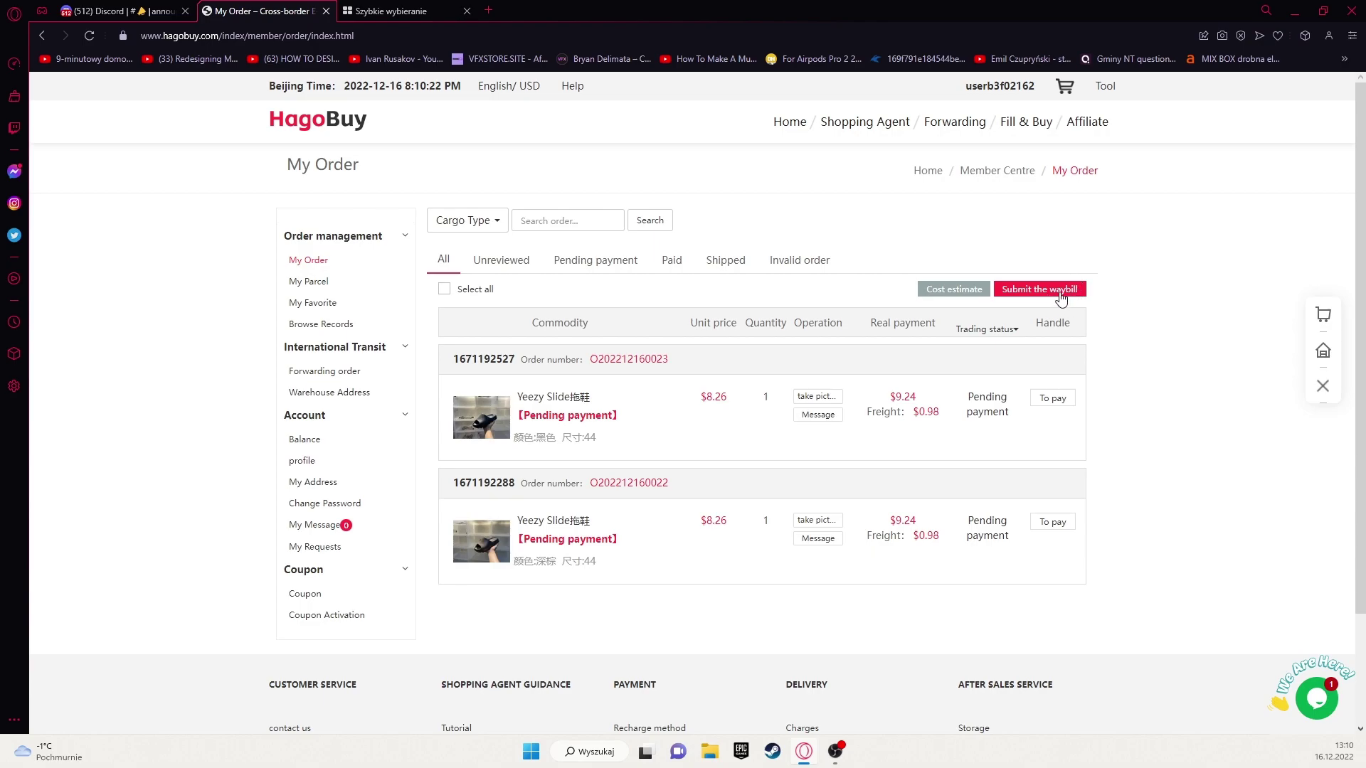
Step: Open the shipping cost calculator and set the destination country to Poland
{"action": "mouse_move", "coordinate": [1104, 86]}
{"action": "left_click", "coordinate": [1077, 144]}
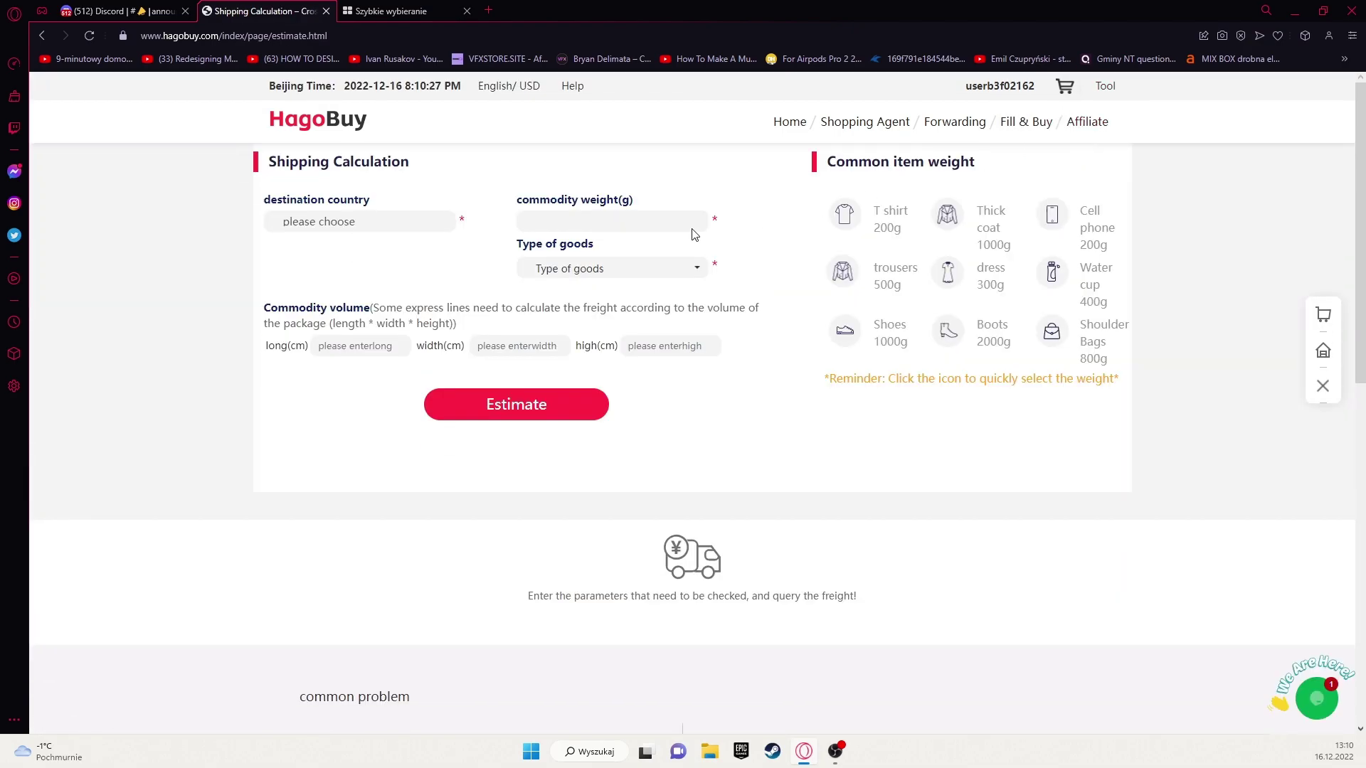
{"action": "left_click", "coordinate": [387, 220]}
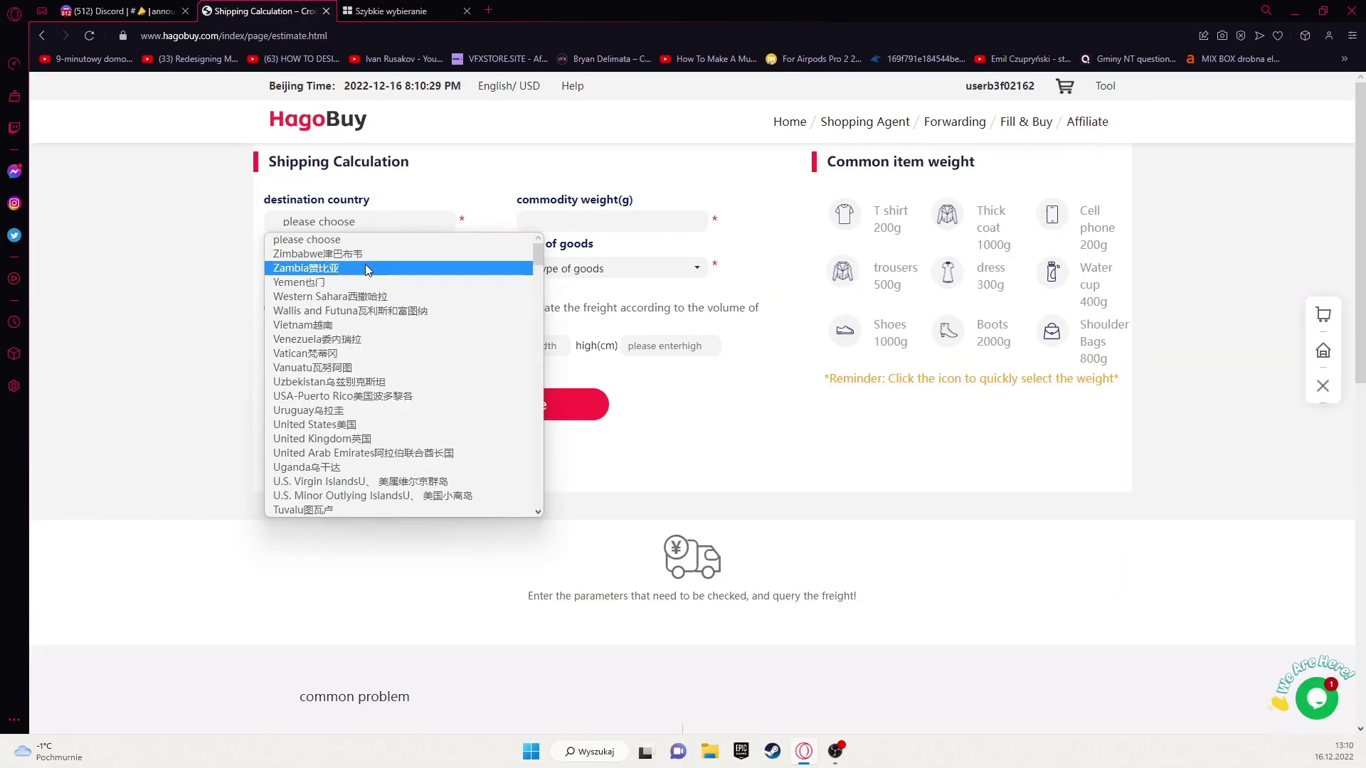
{"action": "scroll", "coordinate": [320, 298], "scroll_direction": "down", "scroll_amount": 6}
{"action": "scroll", "coordinate": [313, 329], "scroll_direction": "down", "scroll_amount": 5}
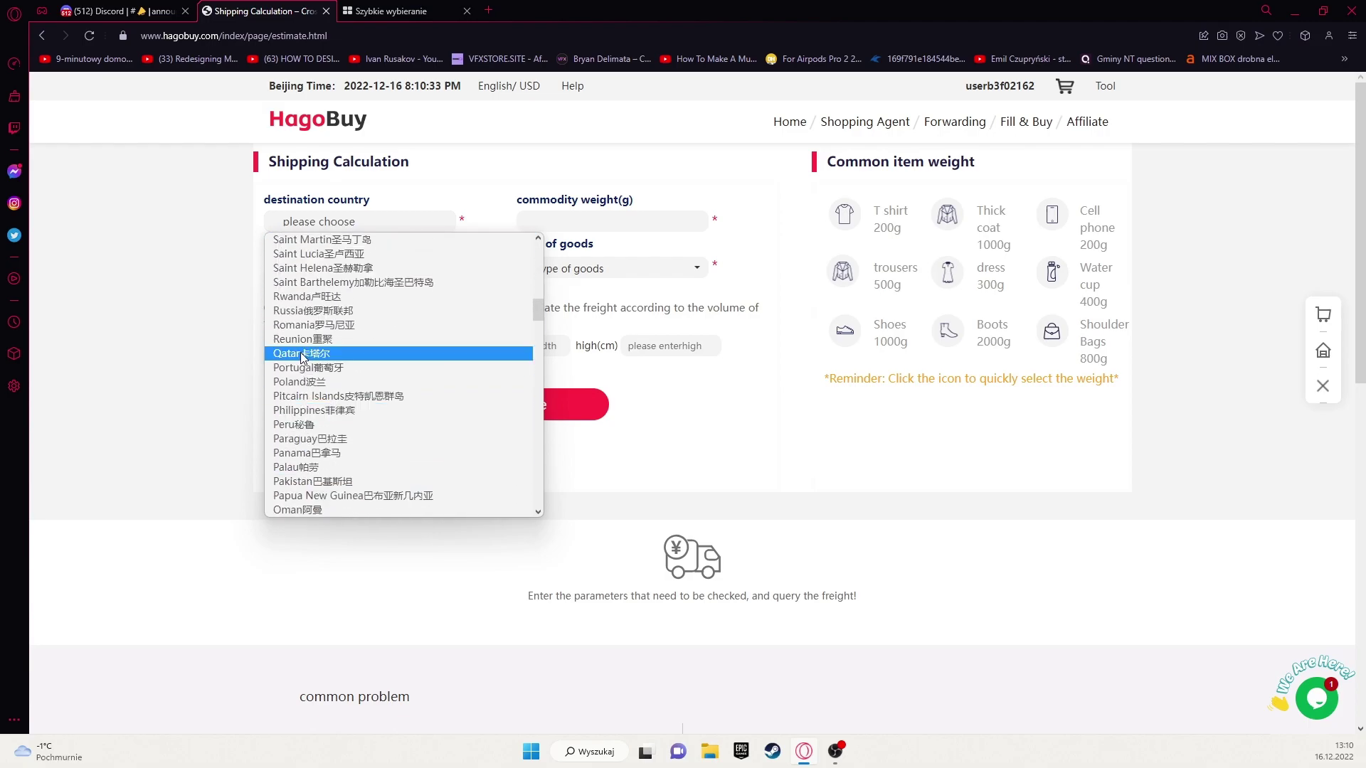
{"action": "left_click", "coordinate": [302, 384]}
Step: Set the commodity weight to 1000 g and the type of goods to Ordinary goods
{"action": "left_click", "coordinate": [560, 229]}
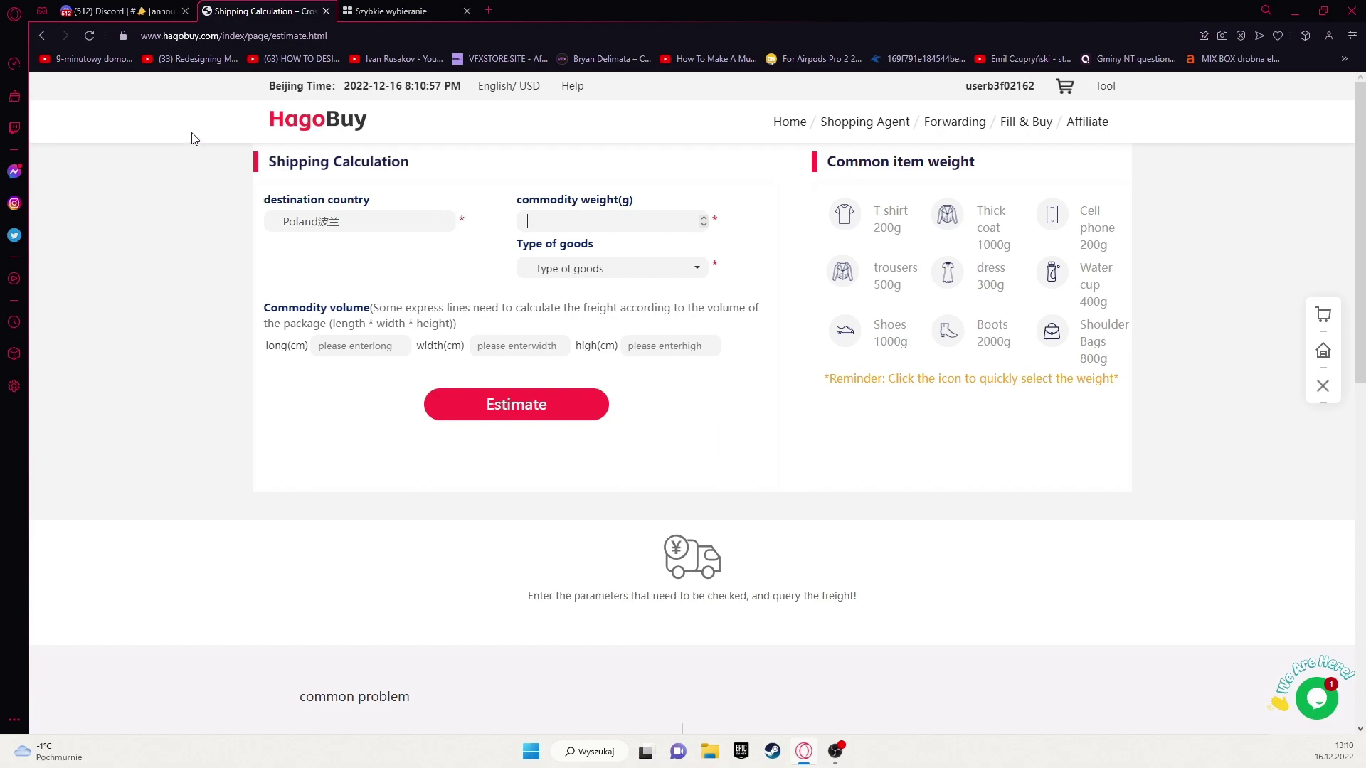
{"action": "type", "text": "1000"}
{"action": "key", "text": "Tab"}
{"action": "key", "text": "Down"}
Step: Set the package volume to 37 cm long, 35 cm wide and 15 cm high, and calculate the shipping estimate
{"action": "left_click", "coordinate": [321, 345]}
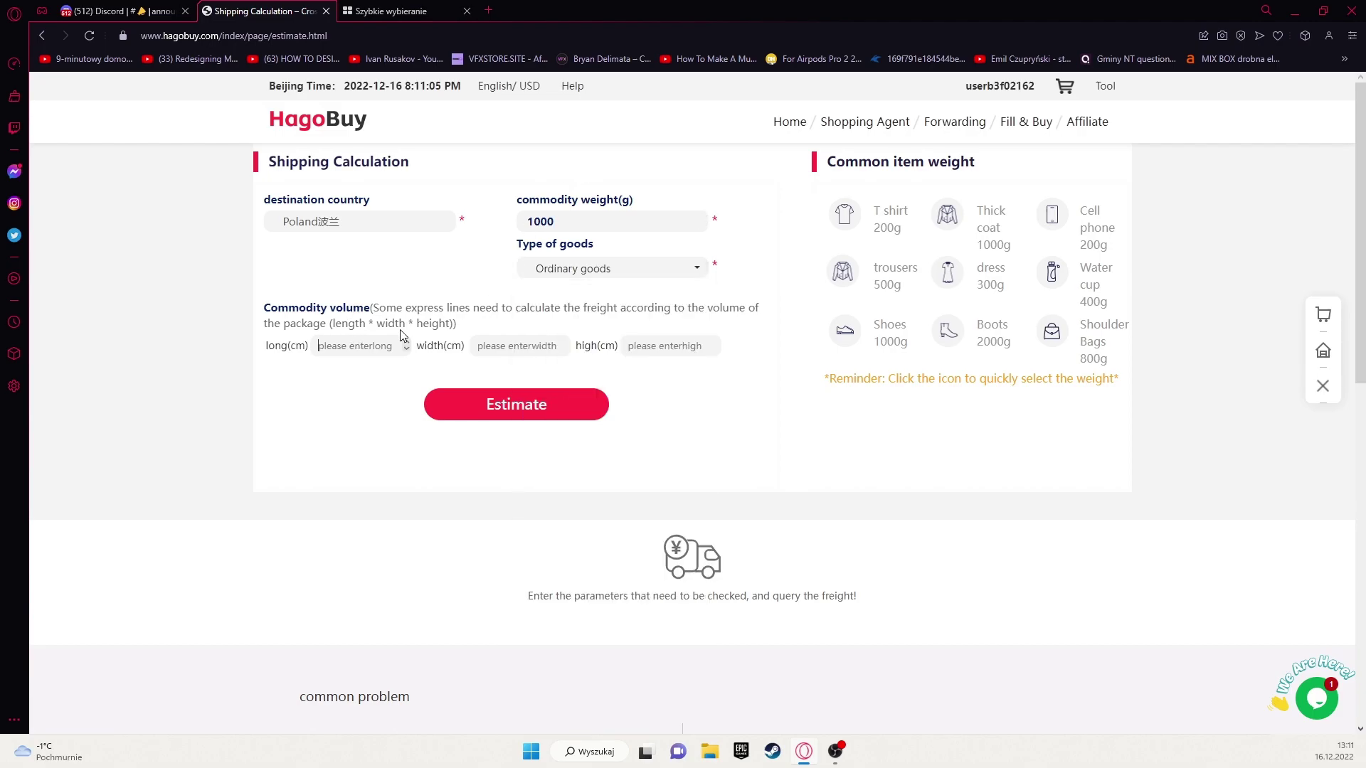
{"action": "type", "text": "37"}
{"action": "left_click", "coordinate": [481, 345]}
{"action": "type", "text": "35"}
{"action": "left_click", "coordinate": [639, 346]}
{"action": "type", "text": "15"}
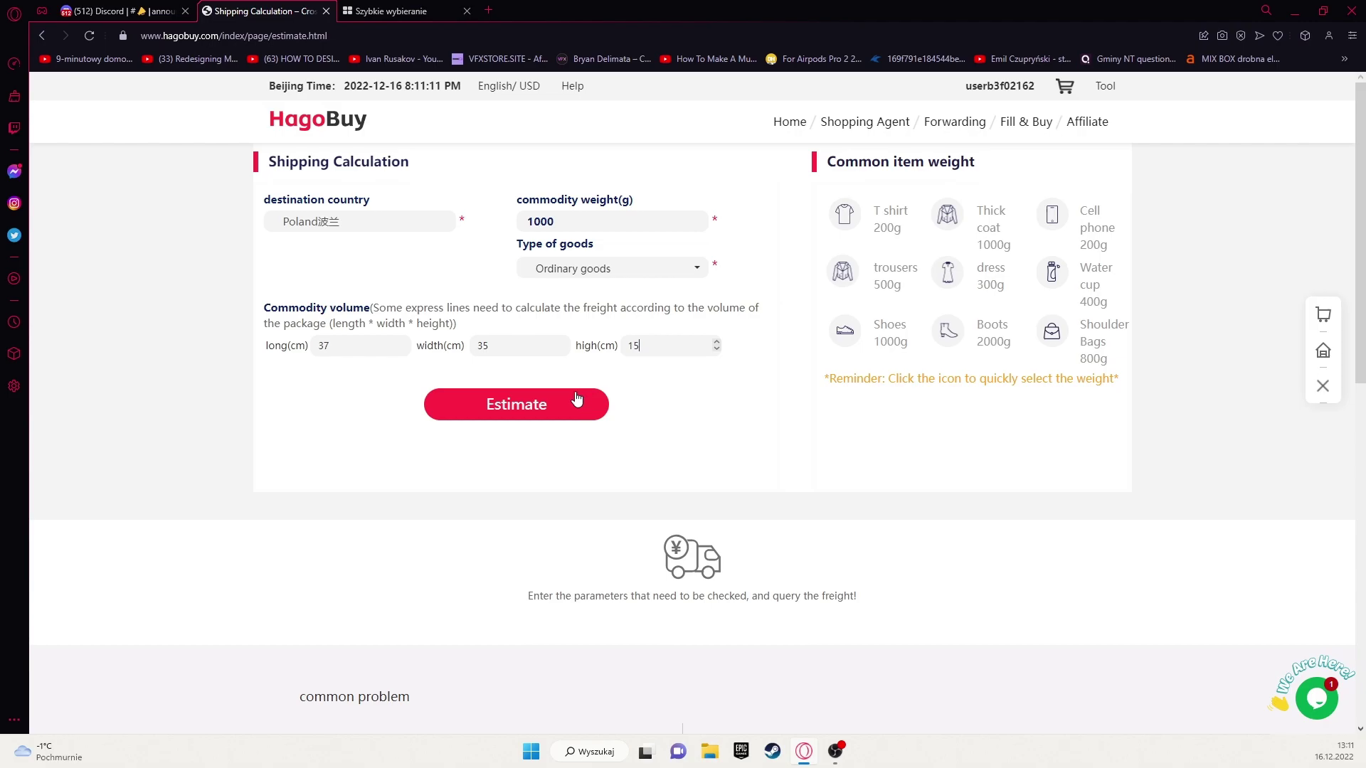
{"action": "left_click", "coordinate": [576, 398]}
Step: Compare the prices, delivery times and line characteristics of the estimated shipping methods
{"action": "scroll", "coordinate": [576, 398], "scroll_direction": "down", "scroll_amount": 4}
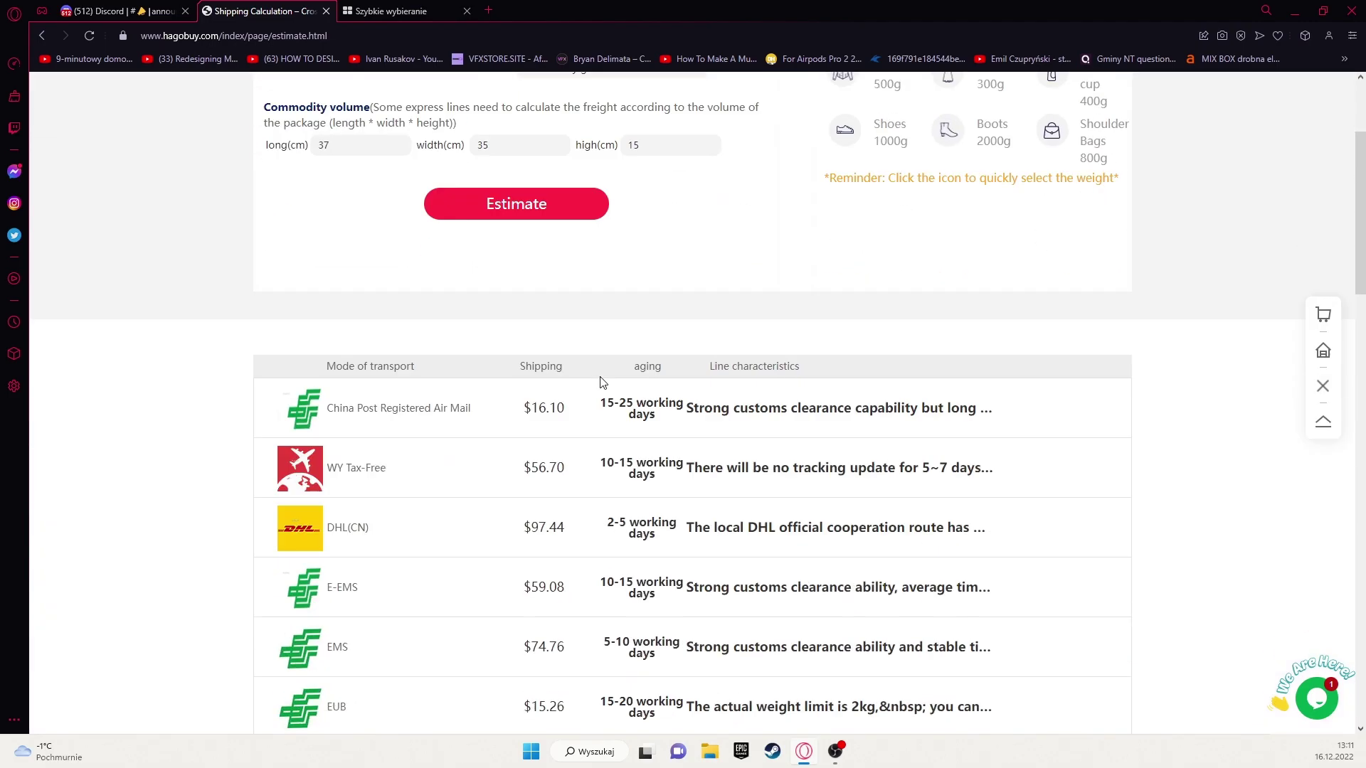
{"action": "scroll", "coordinate": [569, 356], "scroll_direction": "down", "scroll_amount": 19}
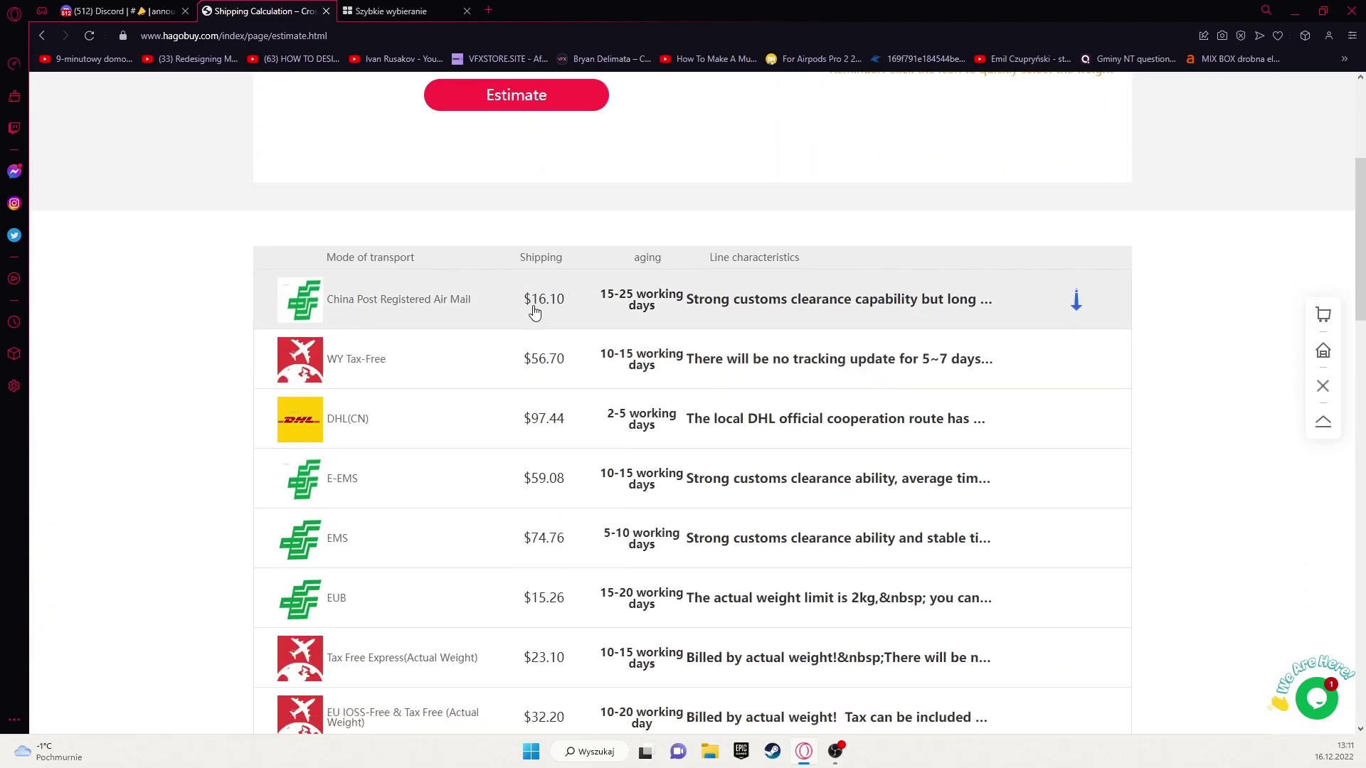
{"action": "scroll", "coordinate": [612, 462], "scroll_direction": "up", "scroll_amount": 15}
{"action": "scroll", "coordinate": [603, 436], "scroll_direction": "up", "scroll_amount": 5}
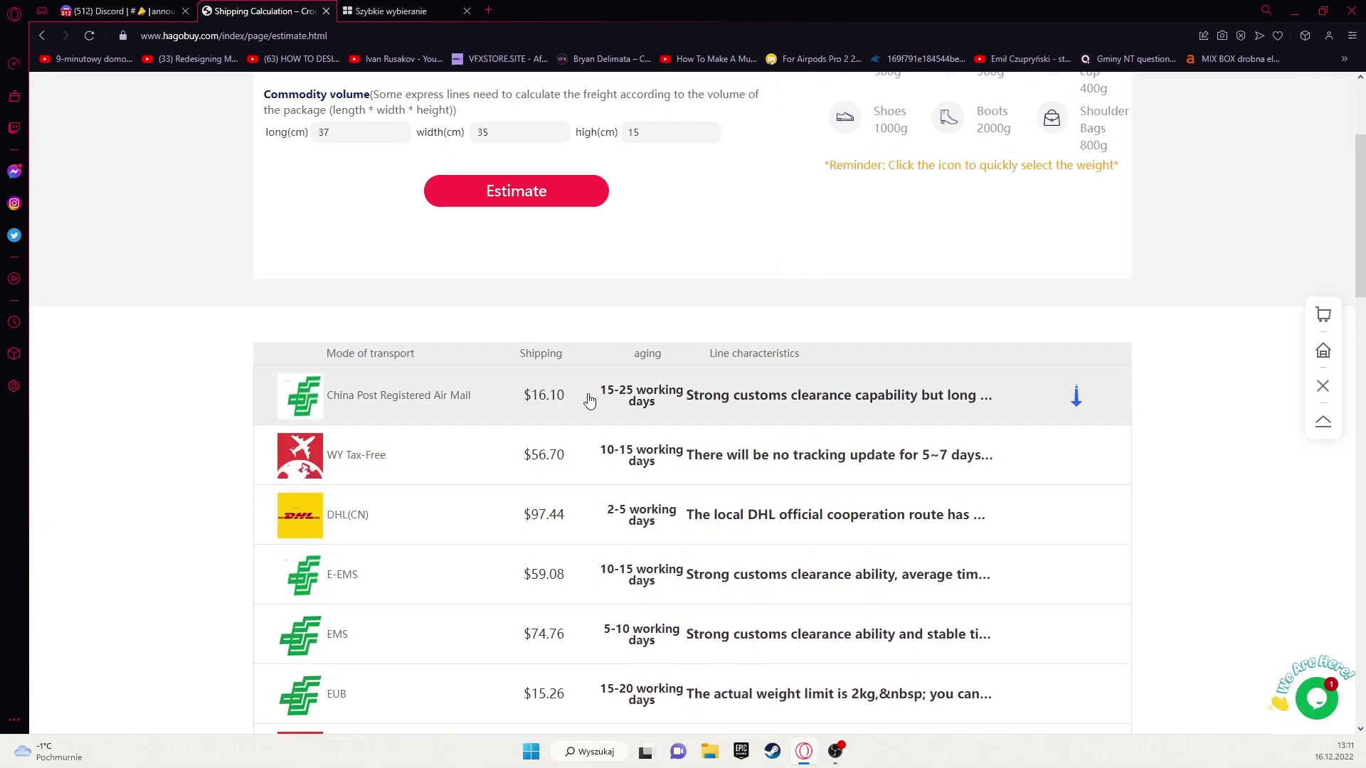
{"action": "scroll", "coordinate": [605, 396], "scroll_direction": "down", "scroll_amount": 2}
{"action": "left_click_drag", "start_coordinate": [605, 391], "coordinate": [628, 389]}
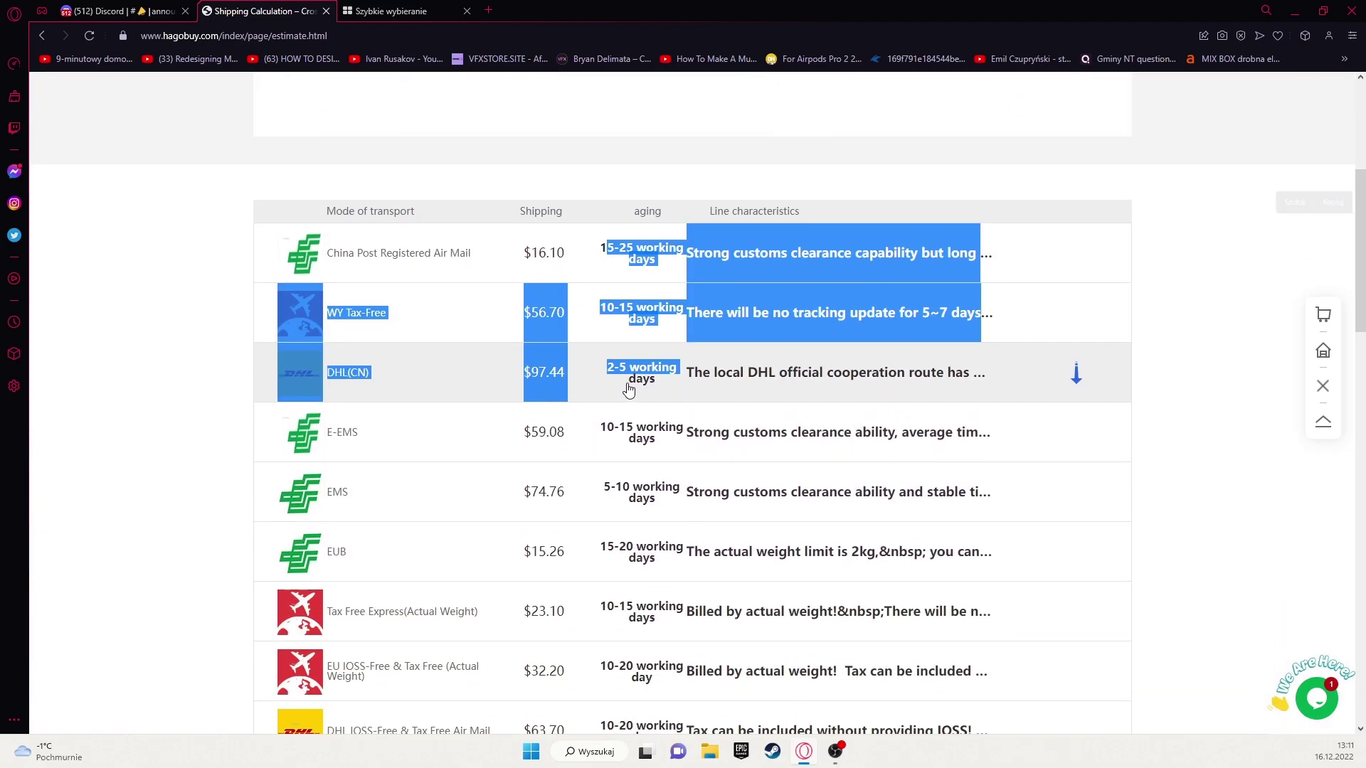
{"action": "left_click", "coordinate": [1152, 365]}
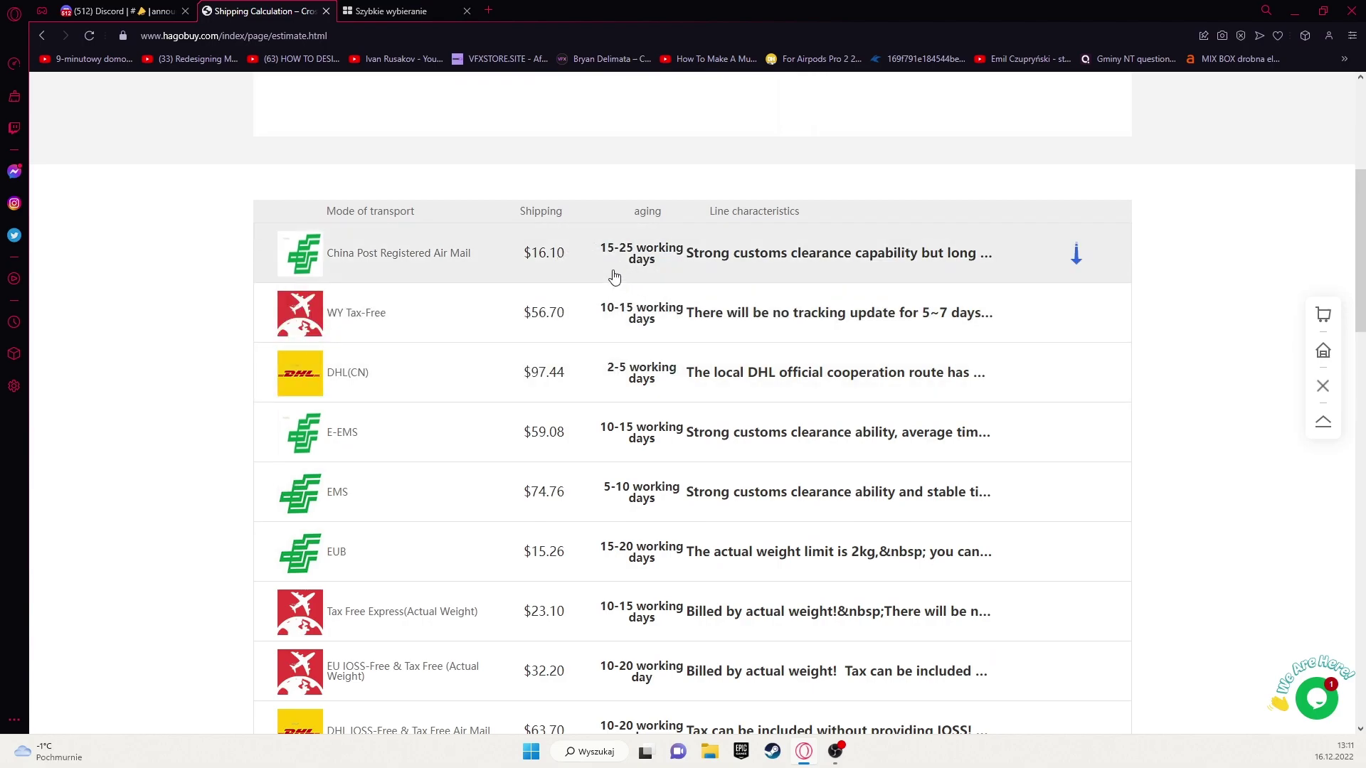
{"action": "scroll", "coordinate": [613, 274], "scroll_direction": "down", "scroll_amount": 2}
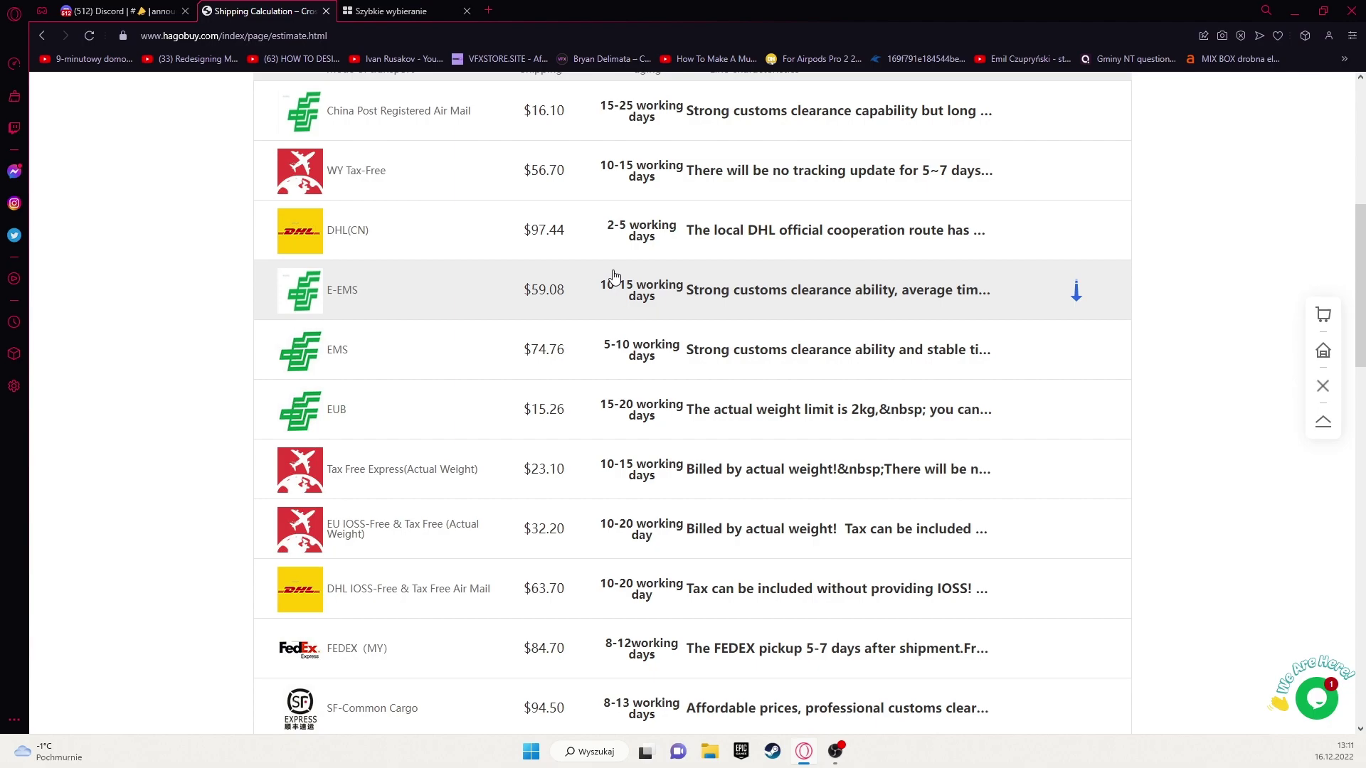
{"action": "scroll", "coordinate": [614, 276], "scroll_direction": "up", "scroll_amount": 2}
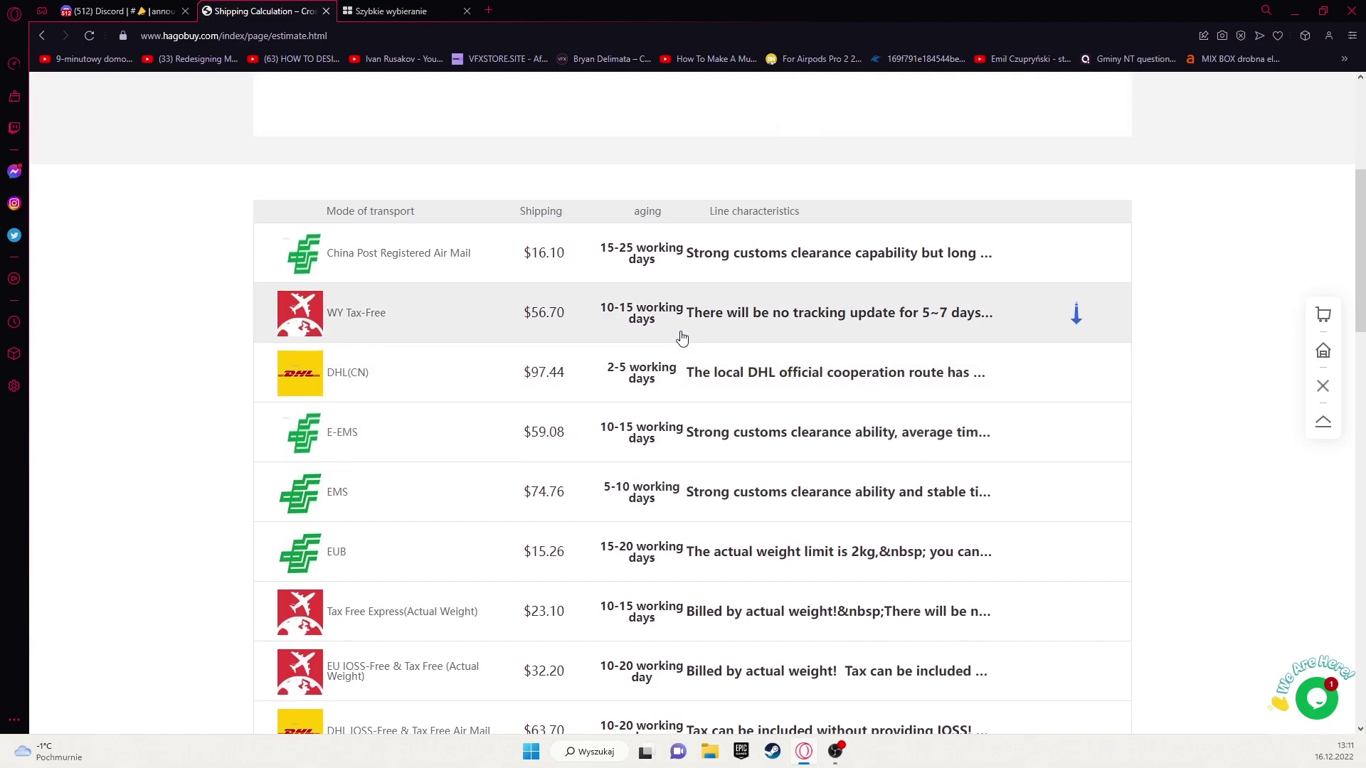